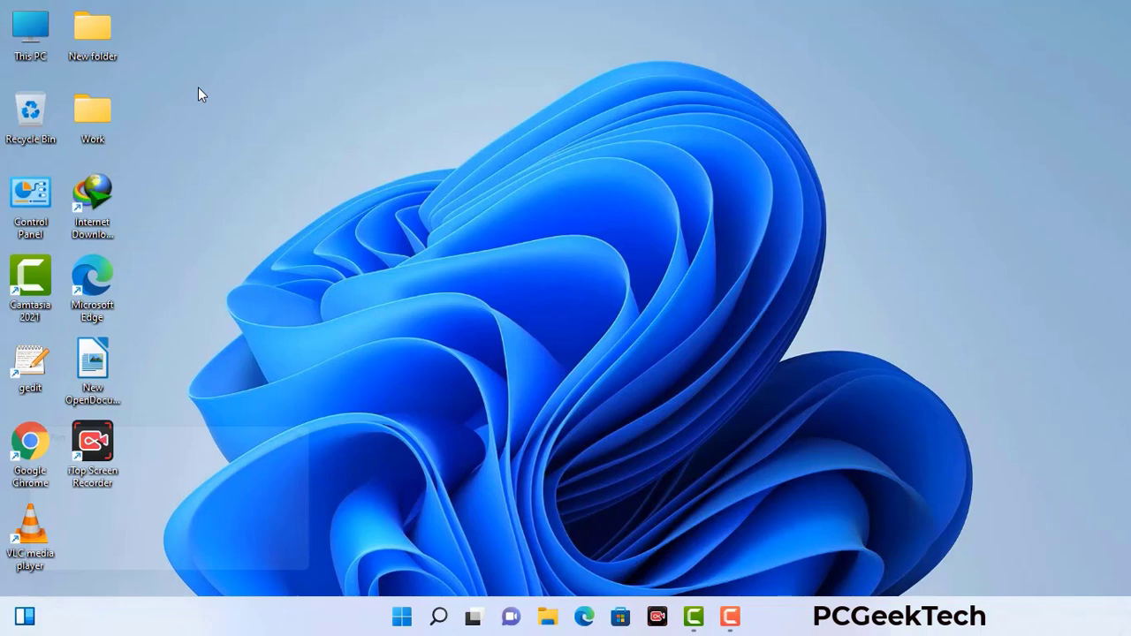
- Open System Configuration by running the msconfig command
{"action": "key", "text": "super+r"}
{"action": "left_click_drag", "start_coordinate": [192, 430], "coordinate": [498, 140]}
{"action": "left_click", "coordinate": [451, 220]}
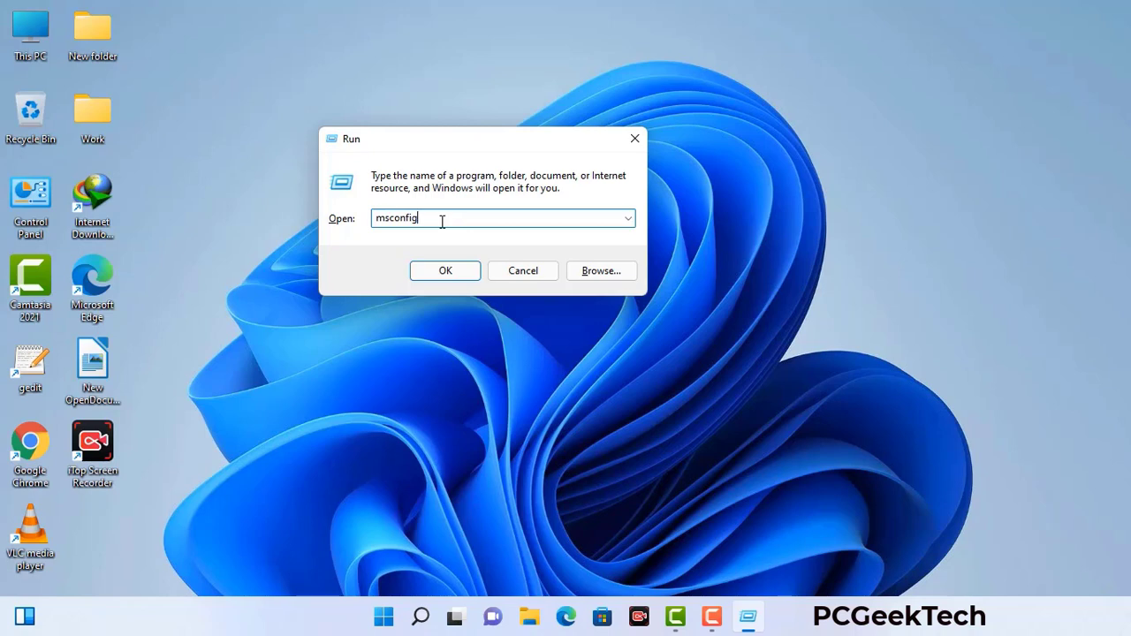
{"action": "left_click", "coordinate": [441, 271]}
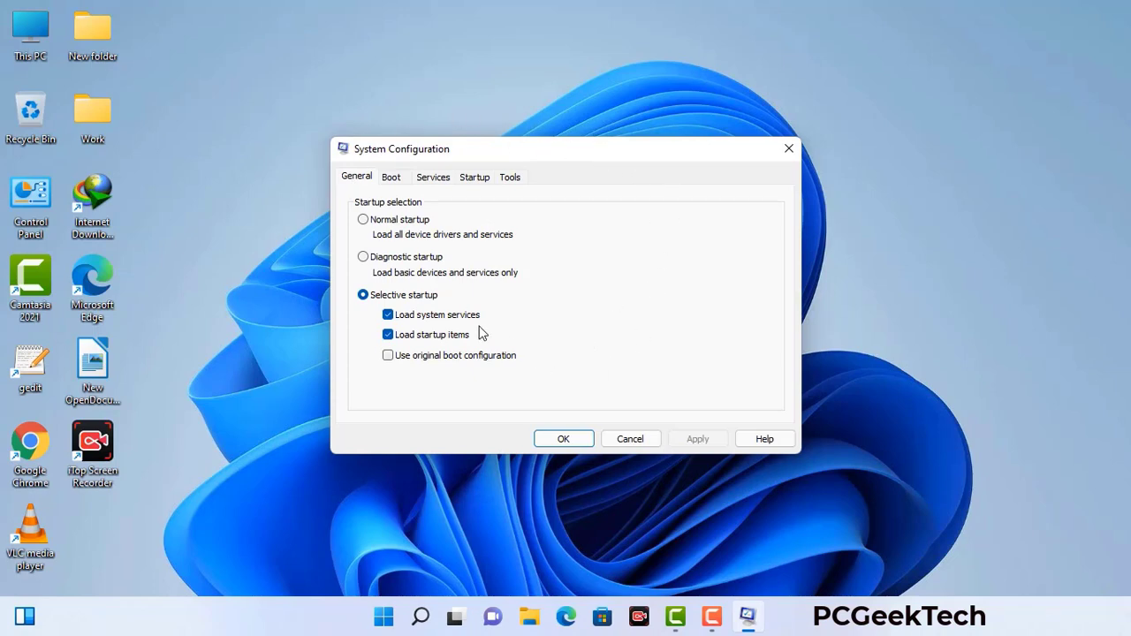
- Enable Safe boot with the Network option for Windows 11, apply the boot settings and confirm the configuration
{"action": "left_click", "coordinate": [391, 178]}
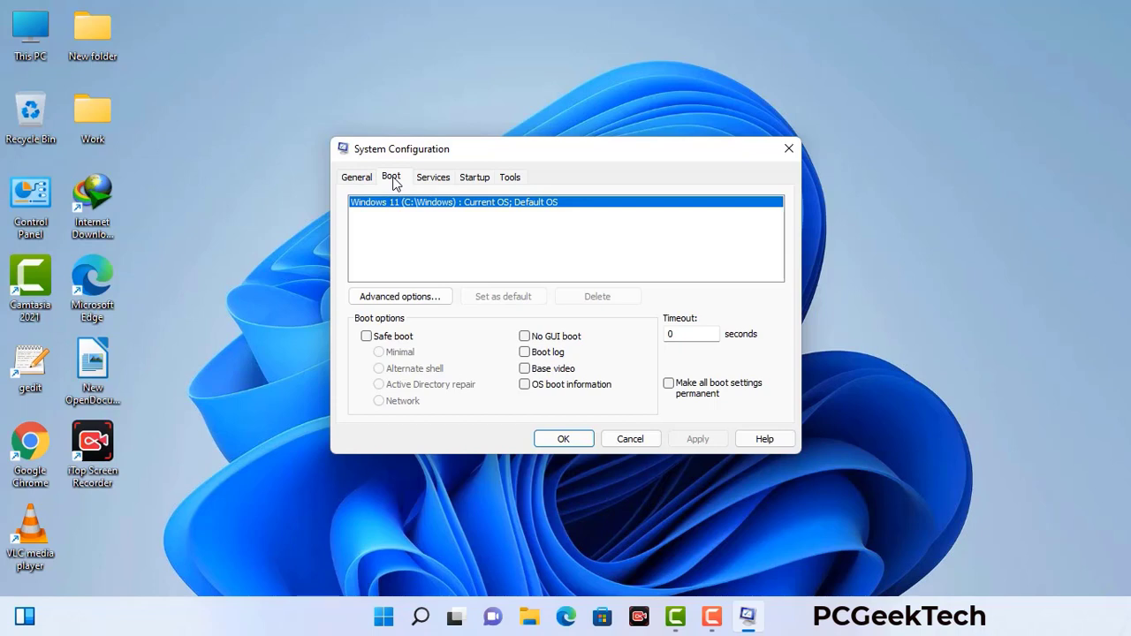
{"action": "left_click", "coordinate": [366, 337]}
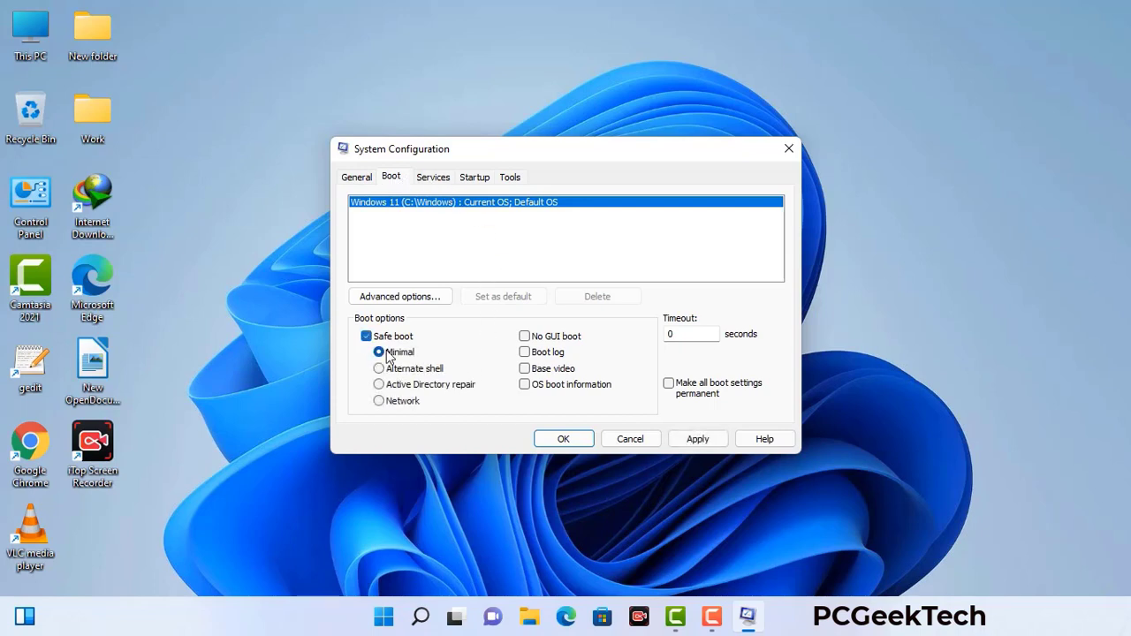
{"action": "left_click", "coordinate": [403, 402]}
{"action": "left_click", "coordinate": [697, 441]}
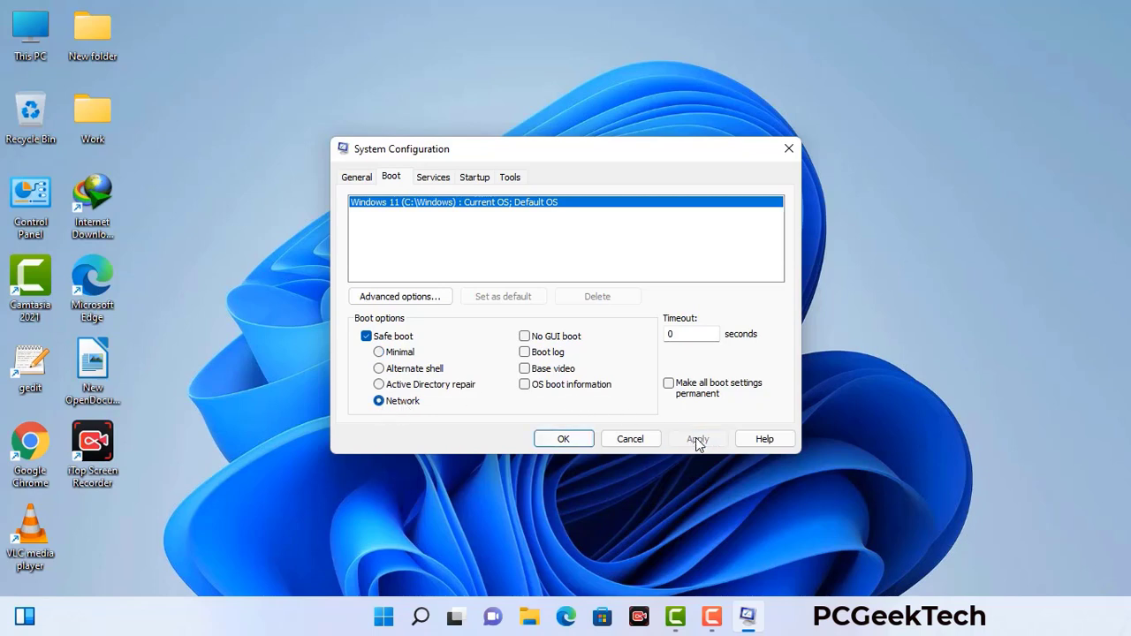
{"action": "left_click", "coordinate": [562, 439]}
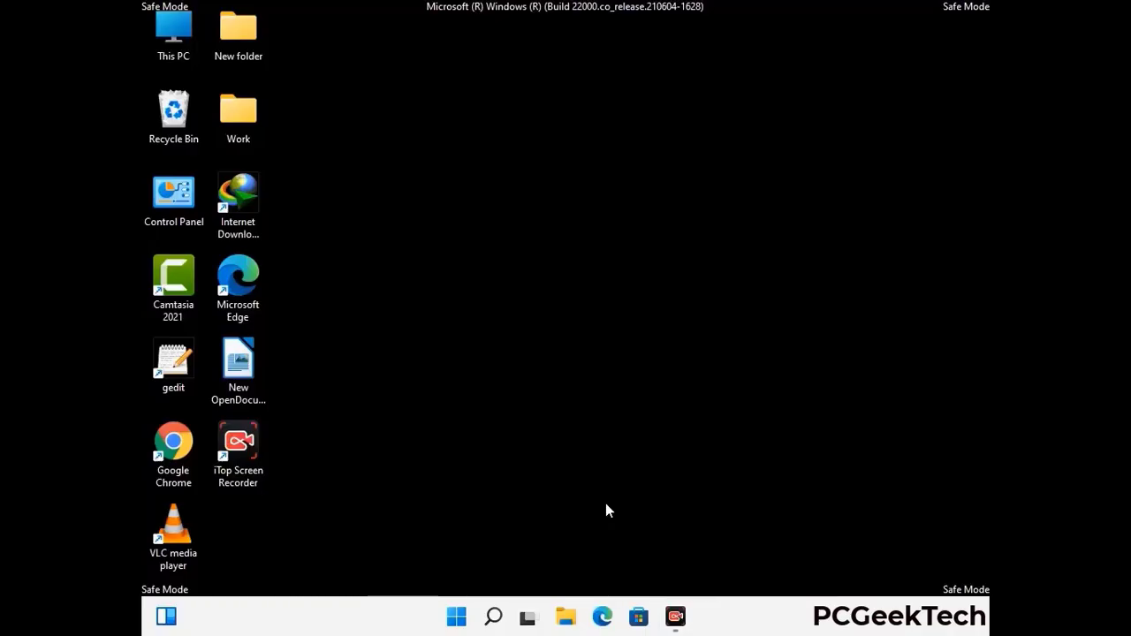
- Set File Explorer Options in Control Panel to show hidden files, folders, and drives, apply the change and close Control Panel
{"action": "double_click", "coordinate": [174, 212]}
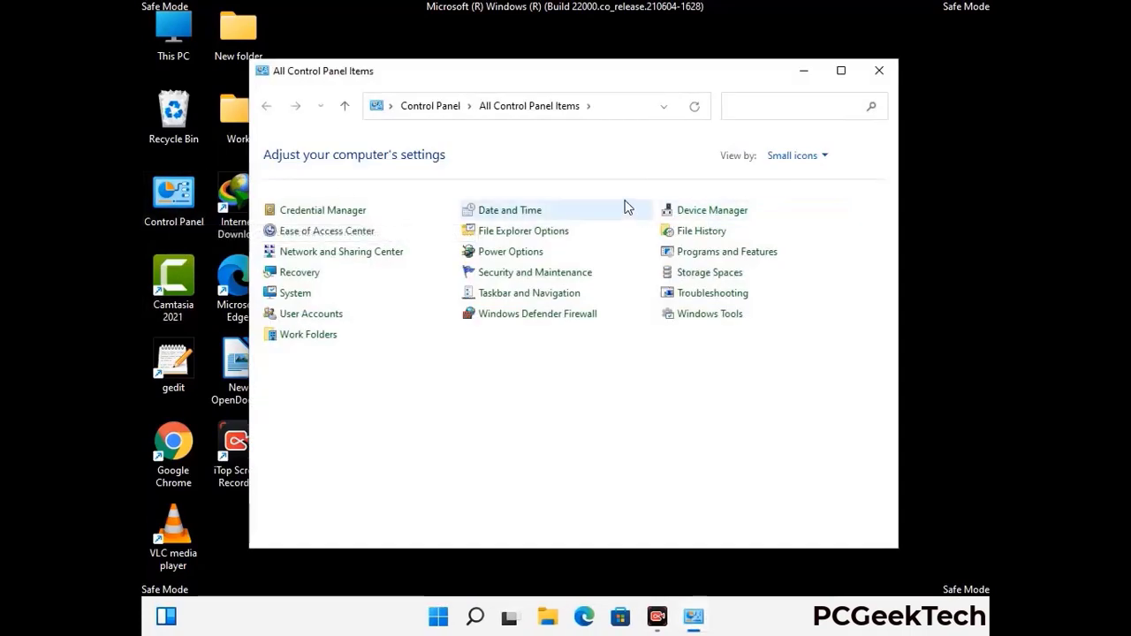
{"action": "left_click", "coordinate": [545, 237]}
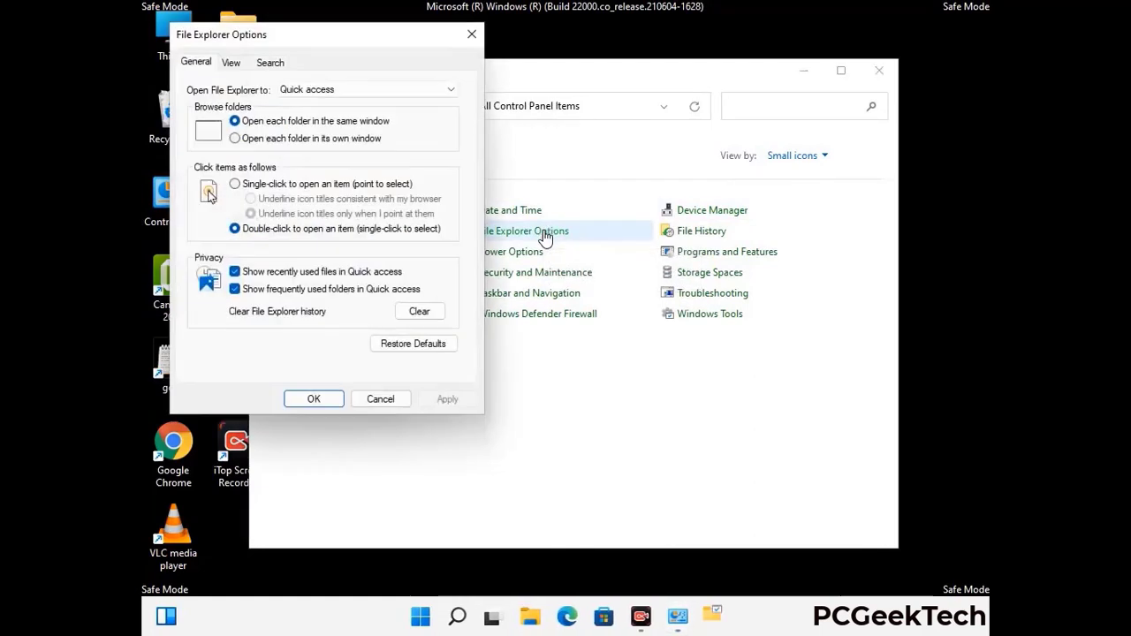
{"action": "left_click", "coordinate": [231, 63]}
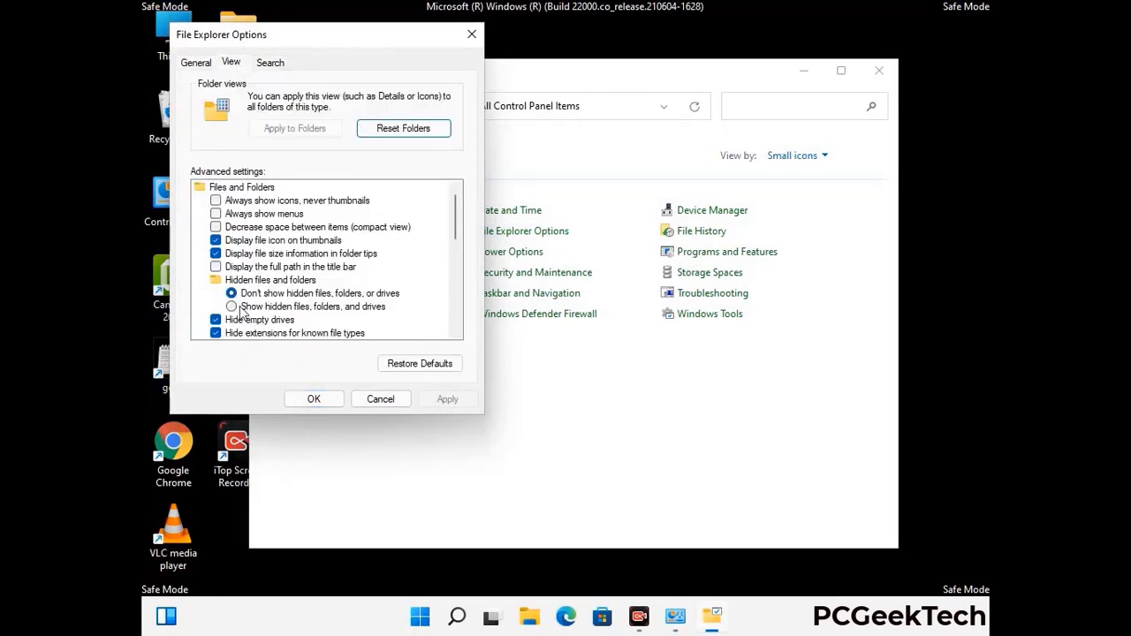
{"action": "left_click", "coordinate": [231, 307]}
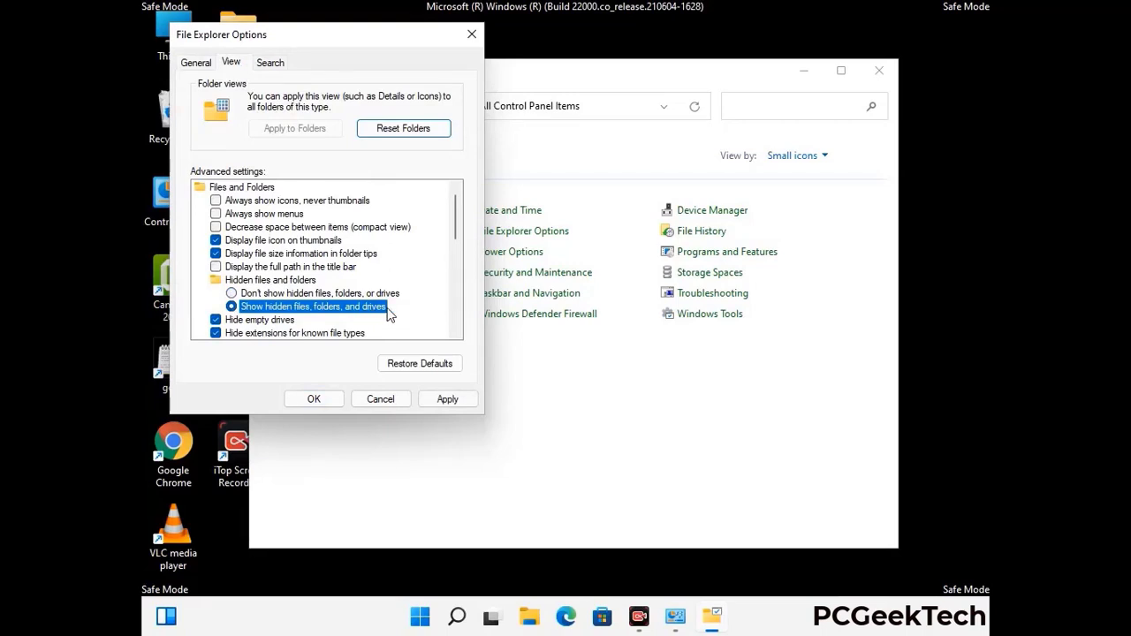
{"action": "left_click", "coordinate": [447, 399]}
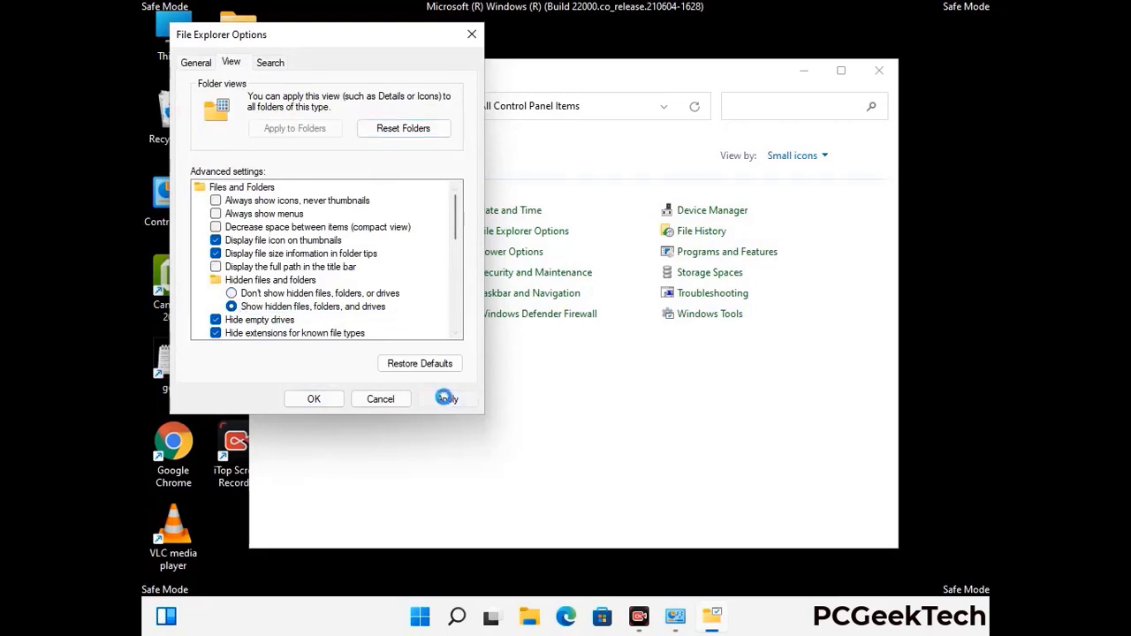
{"action": "left_click", "coordinate": [297, 400]}
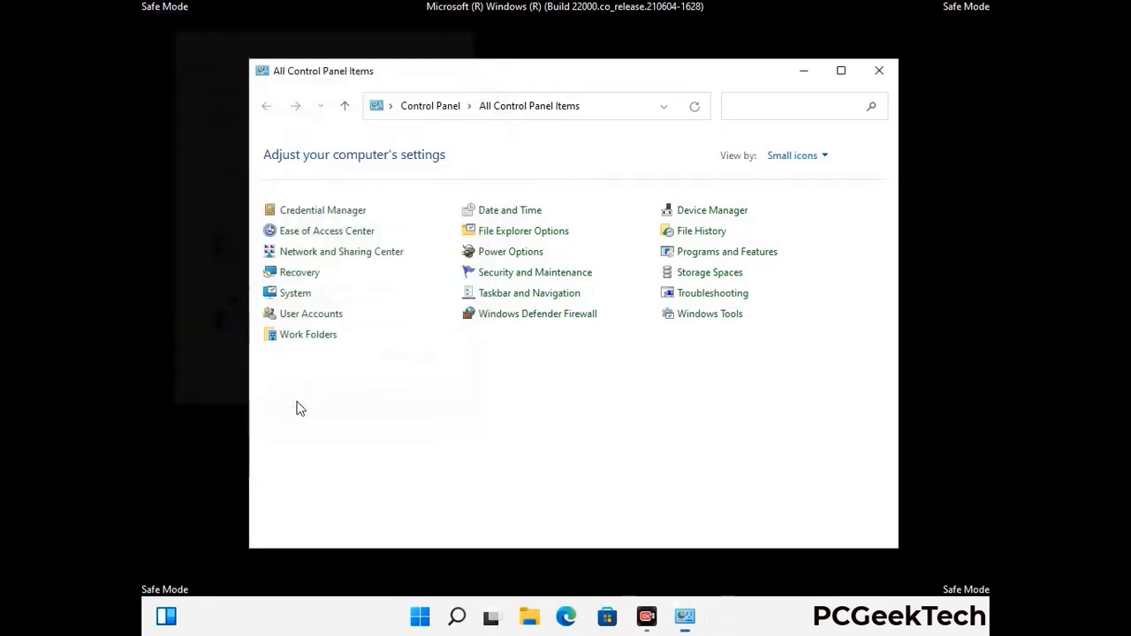
{"action": "left_click", "coordinate": [878, 70]}
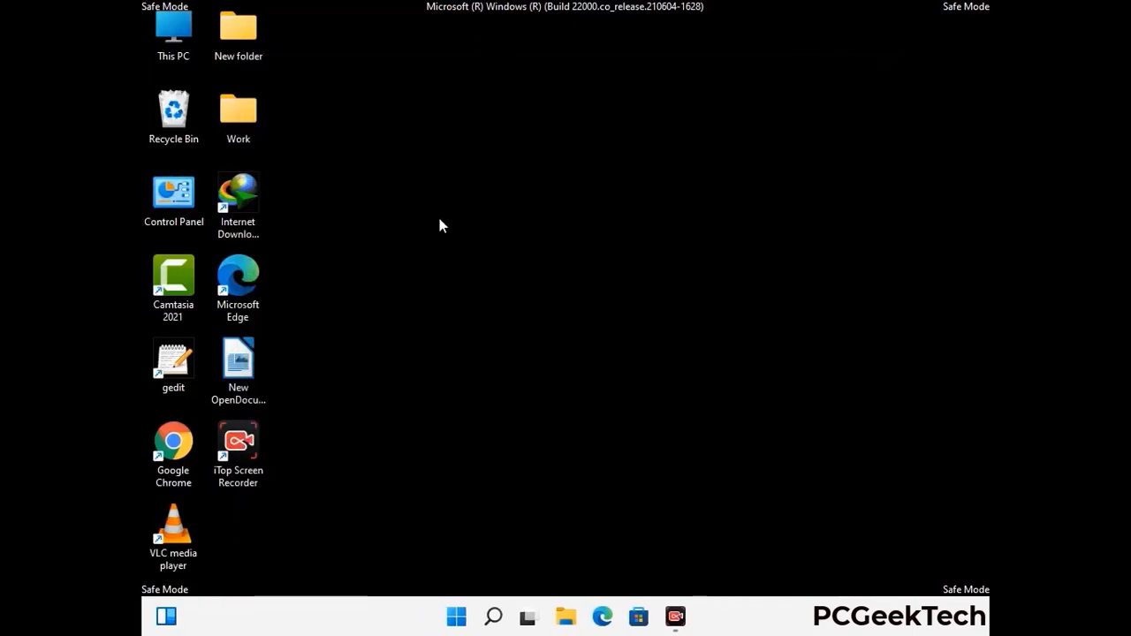
- Open the folder C:\Windows\System32\drivers\etc in File Explorer
{"action": "double_click", "coordinate": [168, 54]}
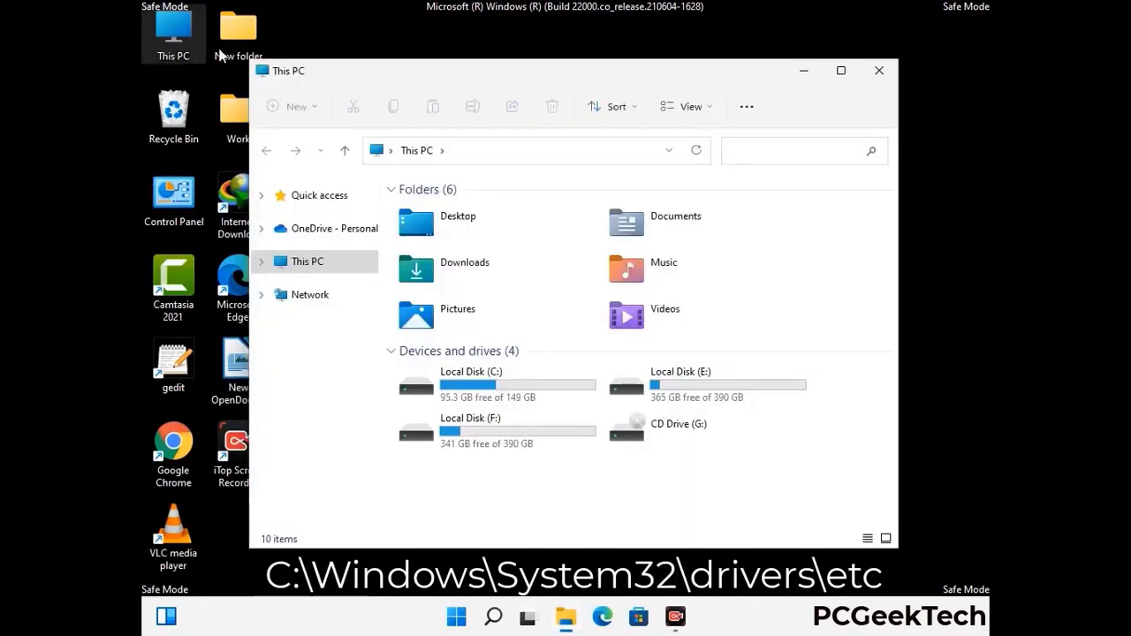
{"action": "double_click", "coordinate": [493, 389]}
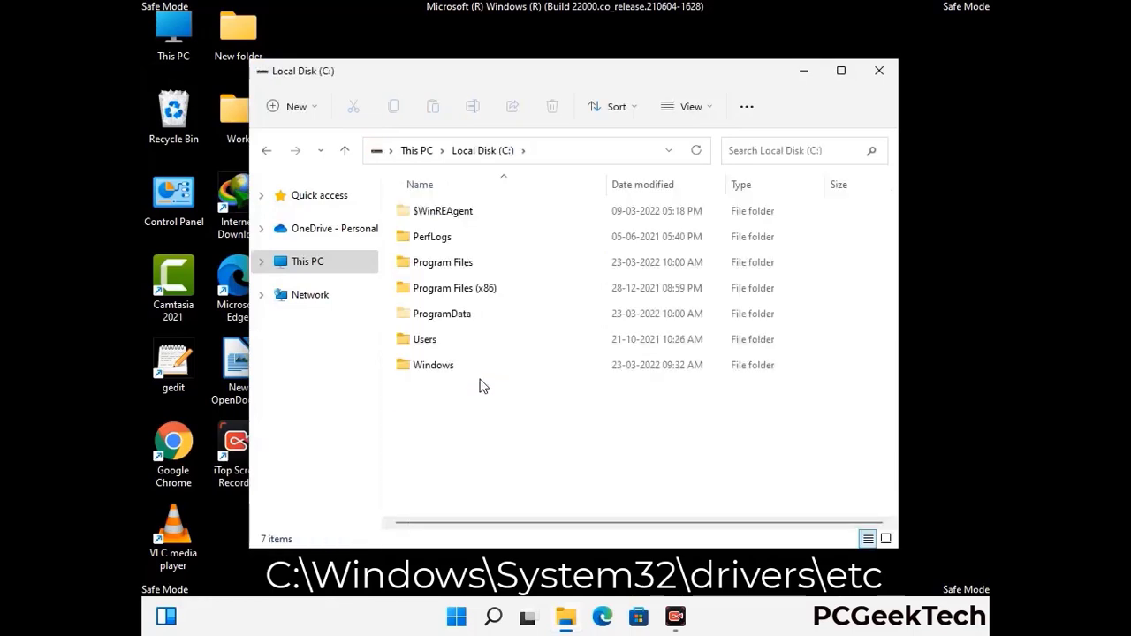
{"action": "left_click", "coordinate": [424, 371]}
{"action": "double_click", "coordinate": [424, 371]}
{"action": "scroll", "coordinate": [566, 376], "scroll_direction": "down", "scroll_amount": 5}
{"action": "scroll", "coordinate": [558, 381], "scroll_direction": "down", "scroll_amount": 12}
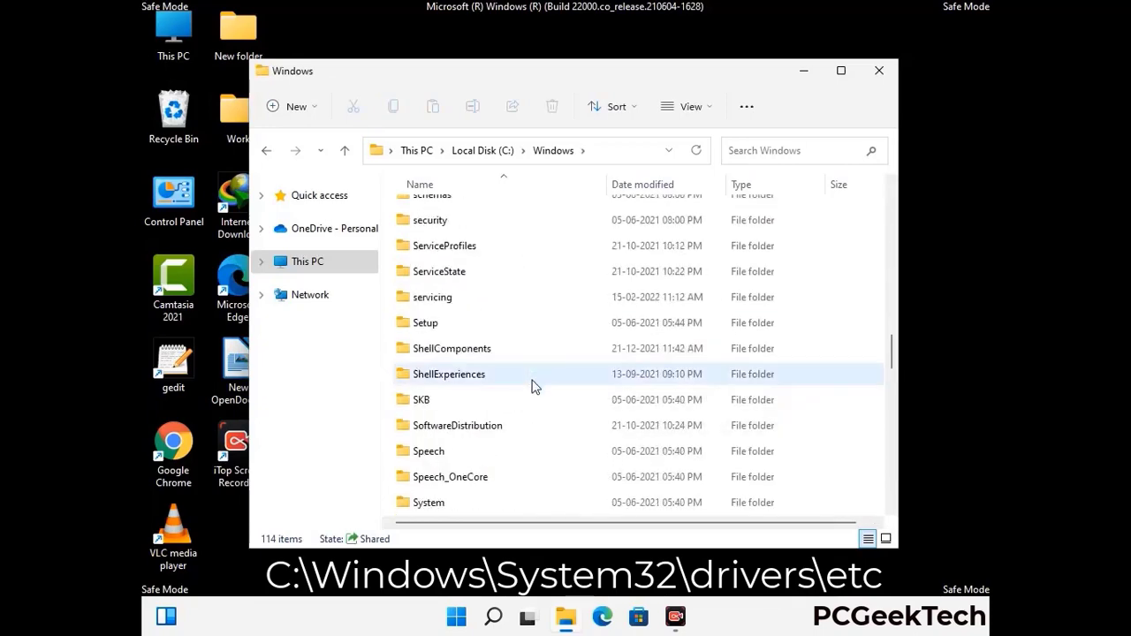
{"action": "scroll", "coordinate": [530, 397], "scroll_direction": "down", "scroll_amount": 2}
{"action": "double_click", "coordinate": [432, 374]}
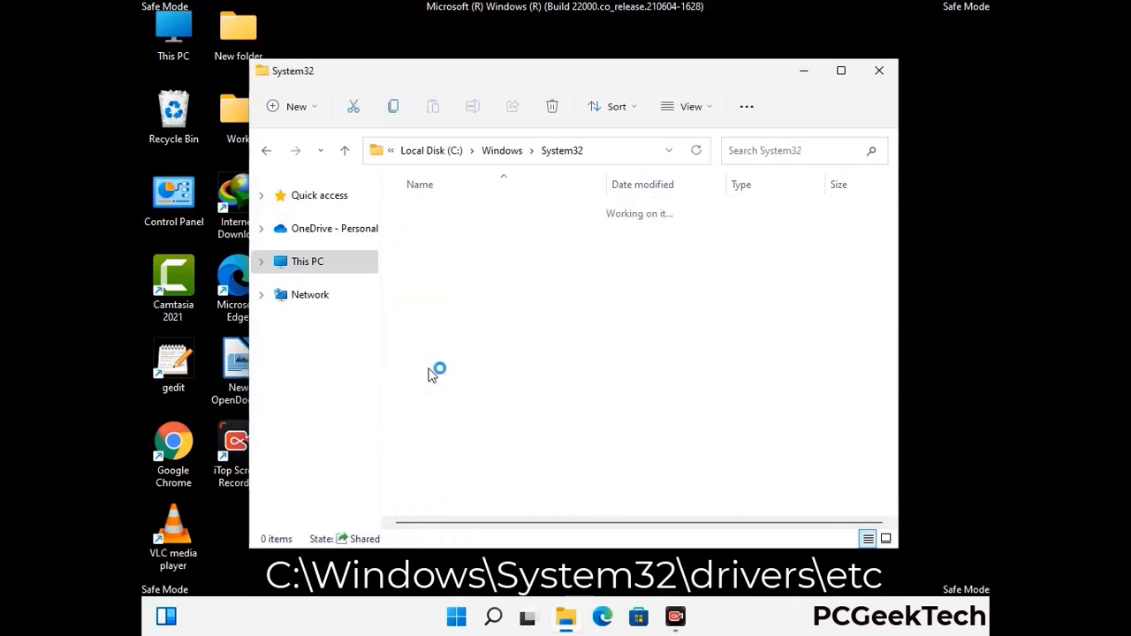
{"action": "scroll", "coordinate": [485, 385], "scroll_direction": "down", "scroll_amount": 4}
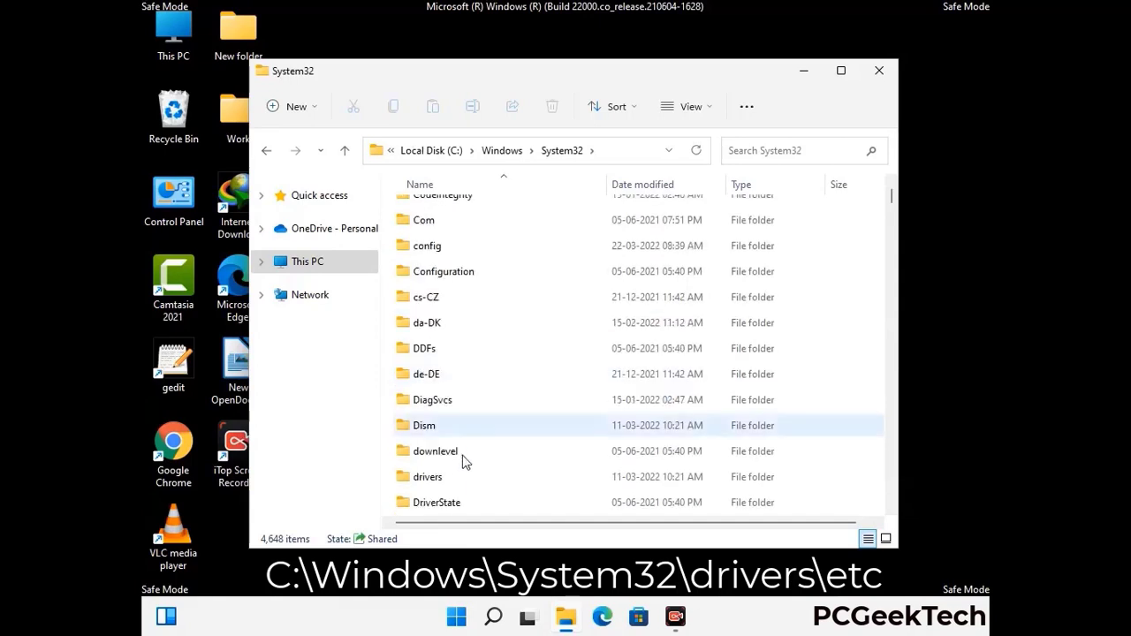
{"action": "double_click", "coordinate": [435, 478]}
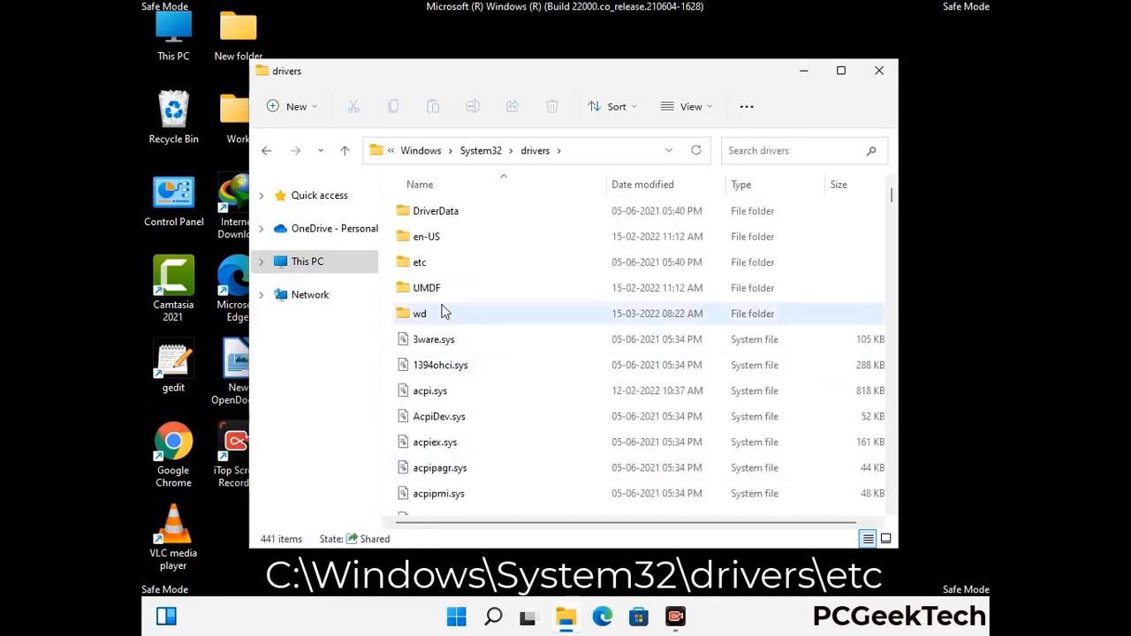
{"action": "double_click", "coordinate": [420, 263]}
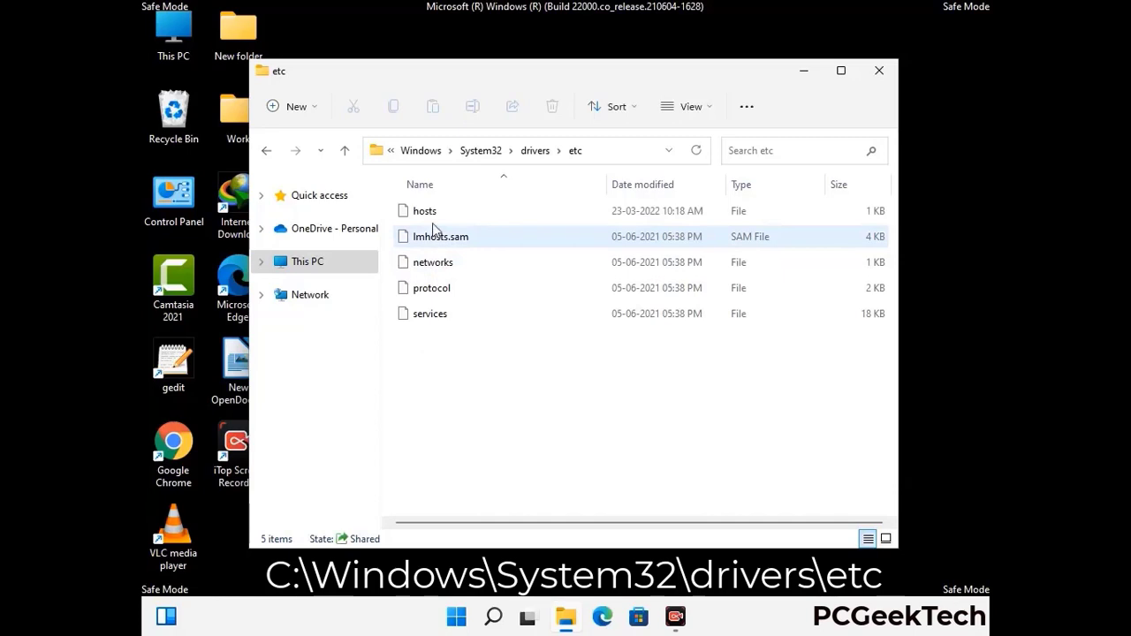
- Open the hosts file in Notepad and move its window clear of the screen edge
{"action": "left_click", "coordinate": [433, 213]}
{"action": "double_click", "coordinate": [433, 216]}
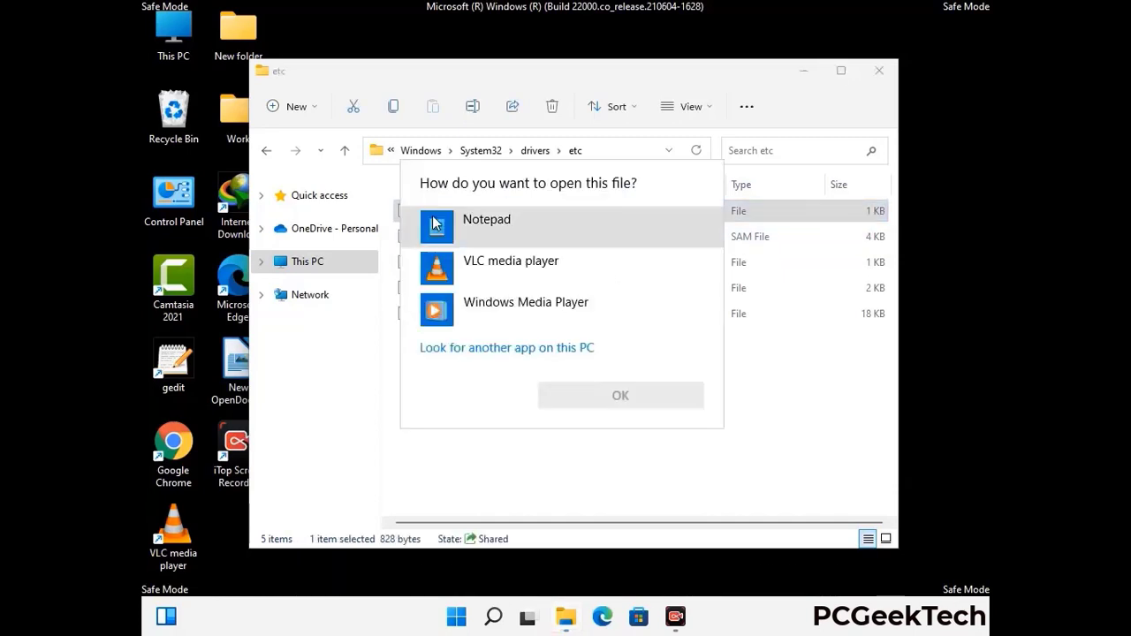
{"action": "left_click", "coordinate": [510, 227]}
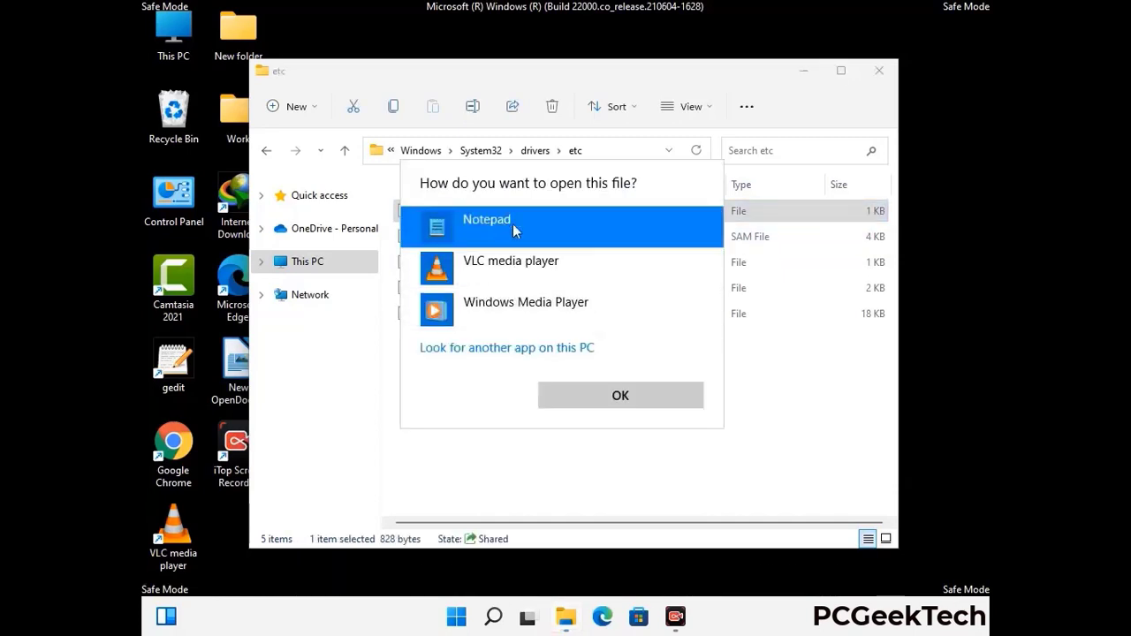
{"action": "left_click", "coordinate": [620, 395]}
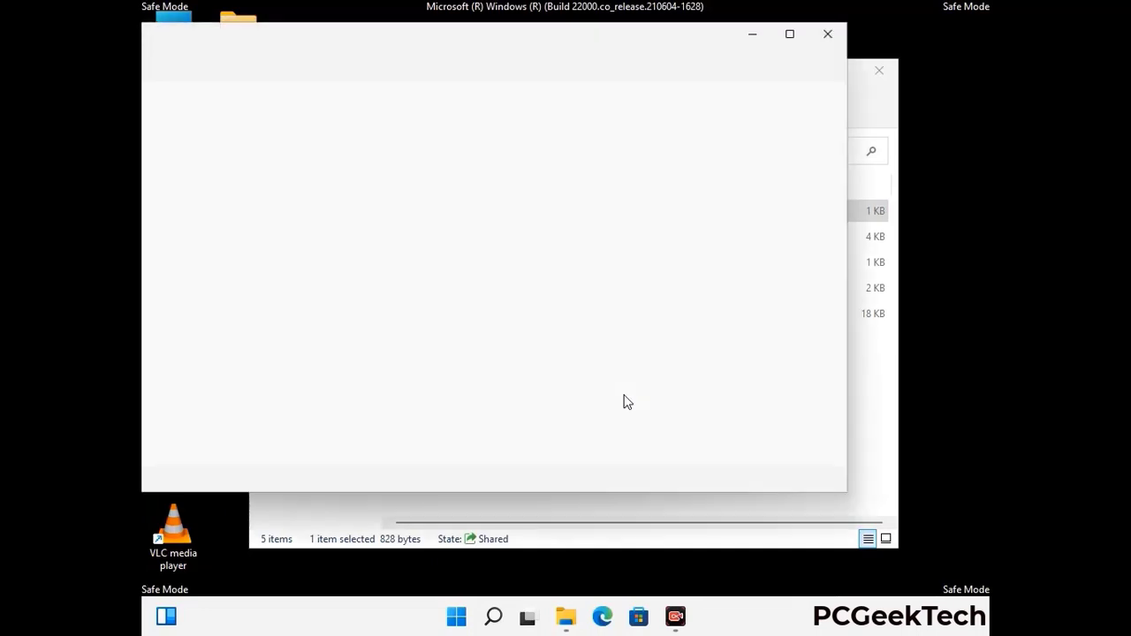
{"action": "left_click_drag", "start_coordinate": [488, 50], "coordinate": [622, 56]}
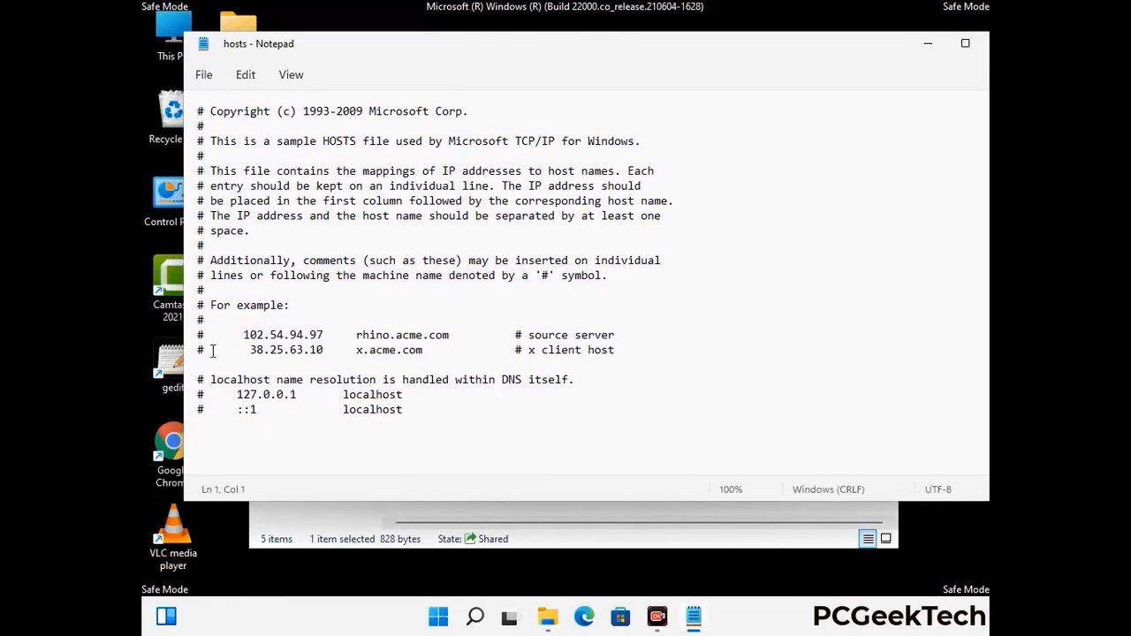
- Add empty lines after the last localhost entry, save the hosts file, and close Notepad and the etc folder
{"action": "left_click", "coordinate": [423, 414]}
{"action": "key", "text": "Return"}
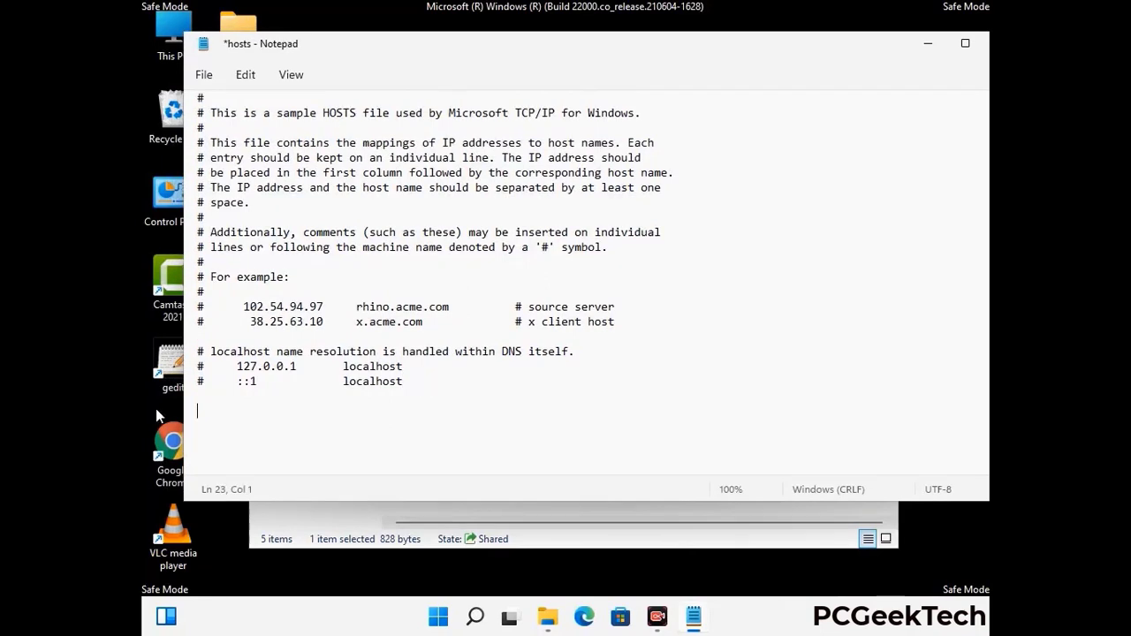
{"action": "left_click", "coordinate": [204, 76]}
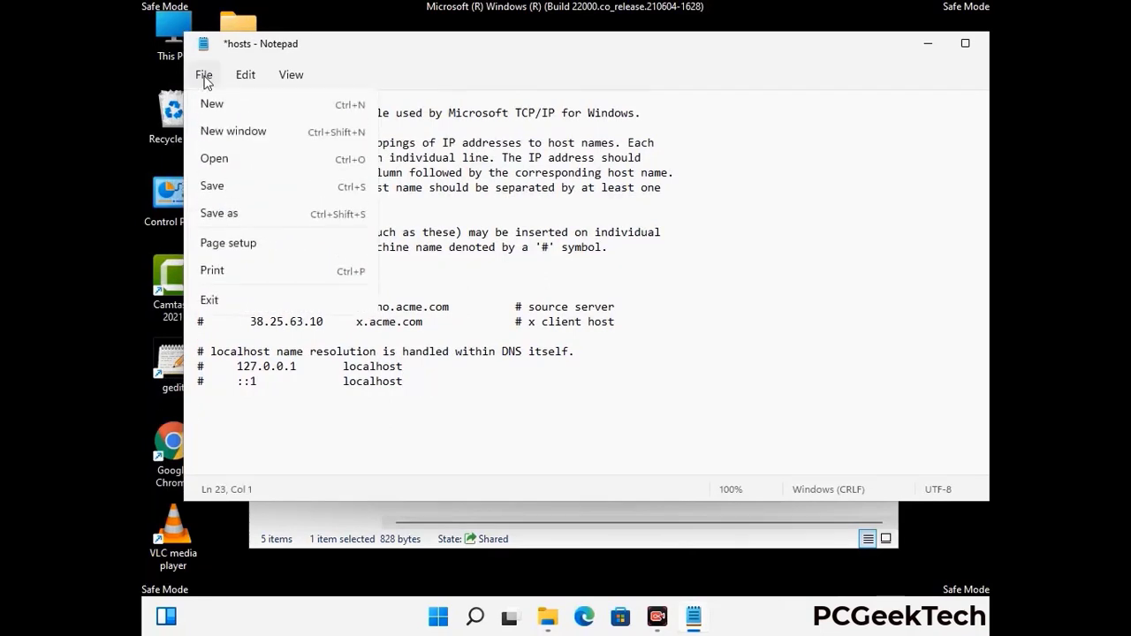
{"action": "left_click", "coordinate": [212, 188]}
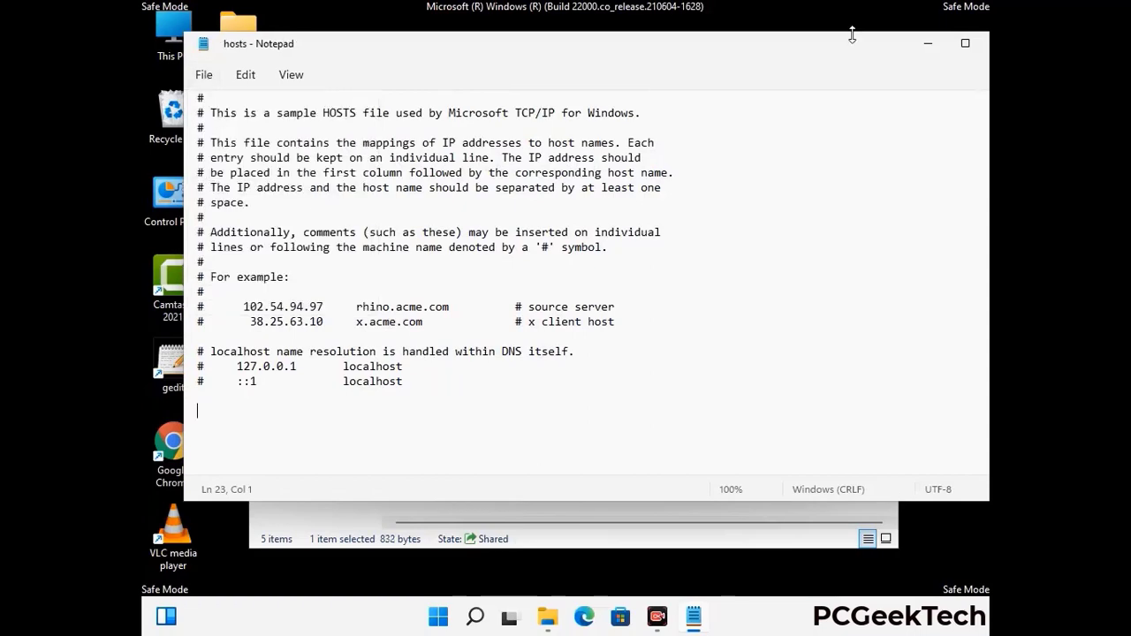
{"action": "left_click_drag", "start_coordinate": [852, 49], "coordinate": [723, 49]}
{"action": "left_click", "coordinate": [872, 45]}
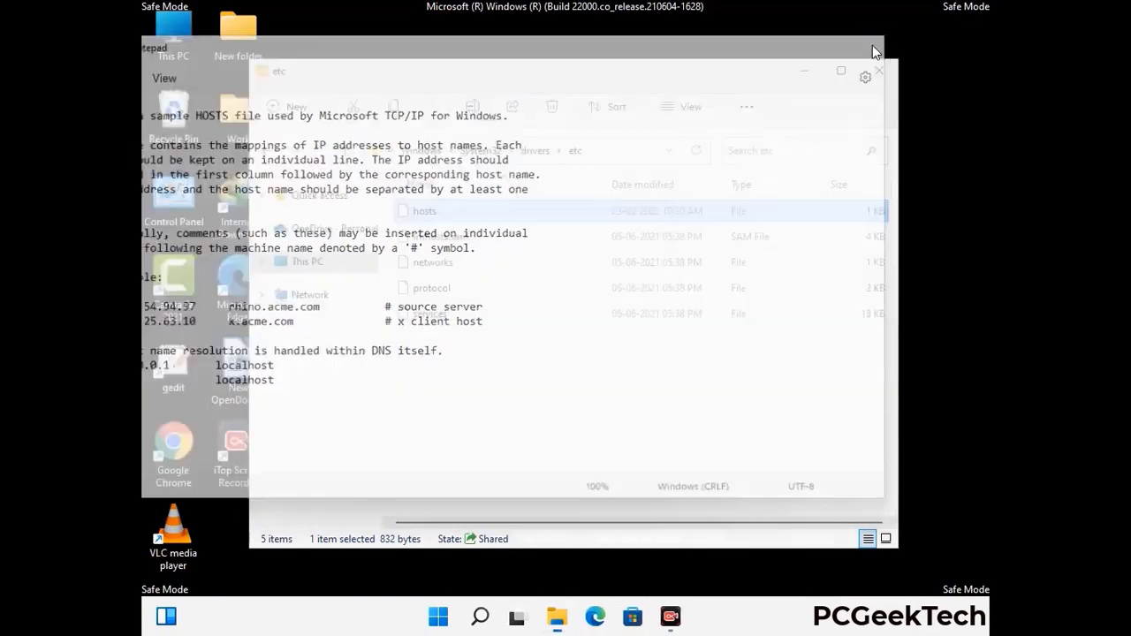
{"action": "left_click", "coordinate": [881, 65]}
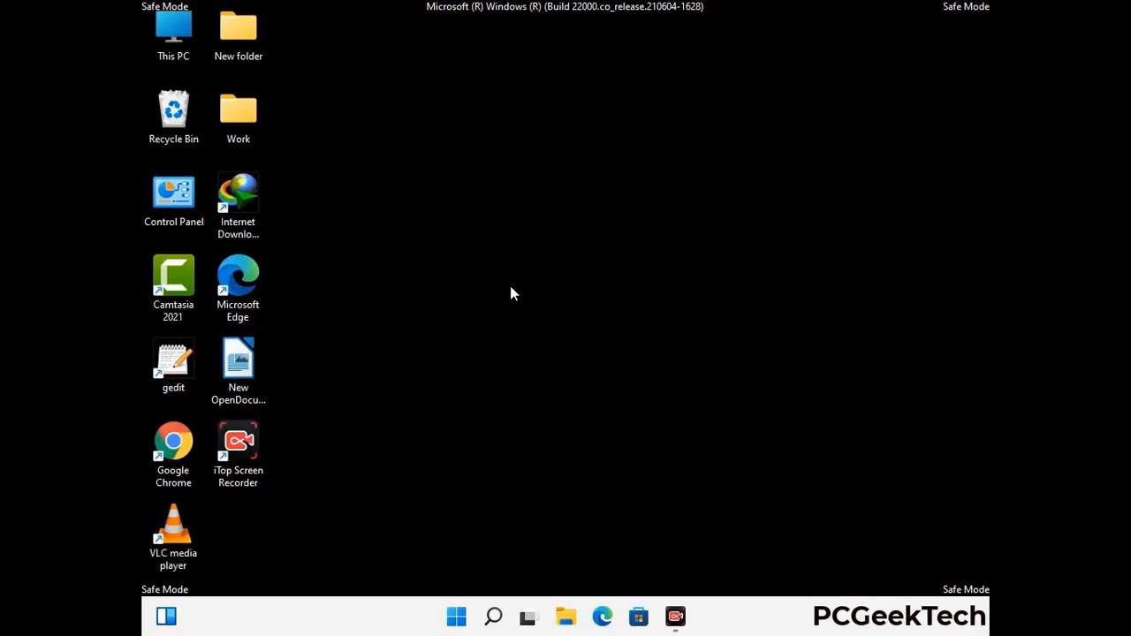
- Open the AppData Roaming folder by running %appdata% and look through its subfolders
{"action": "key", "text": "super+r"}
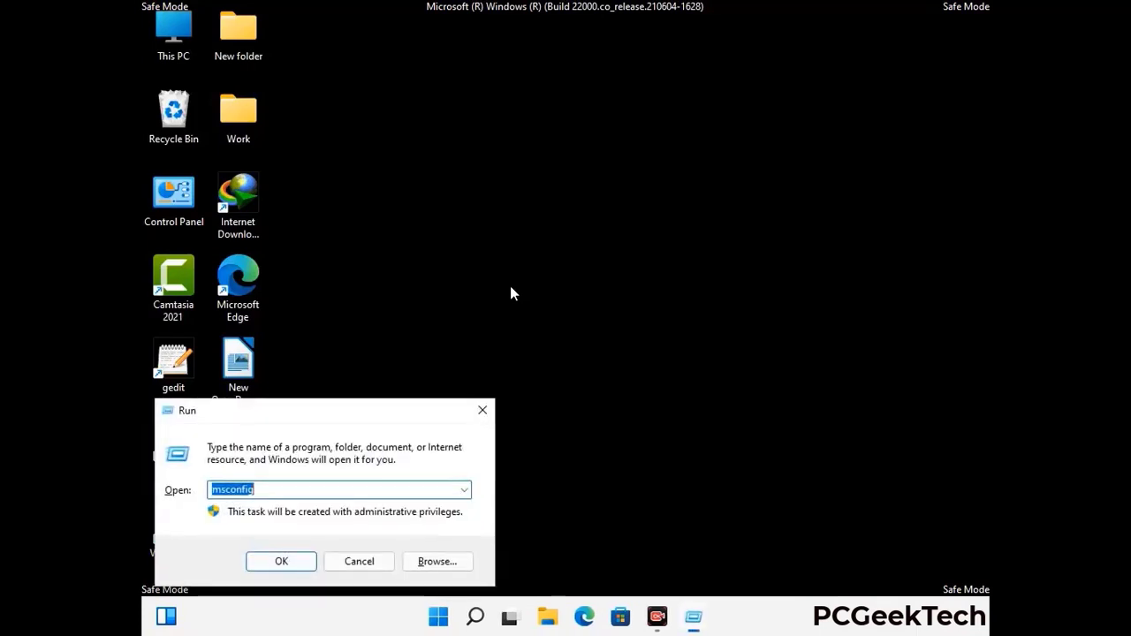
{"action": "left_click_drag", "start_coordinate": [324, 407], "coordinate": [527, 176]}
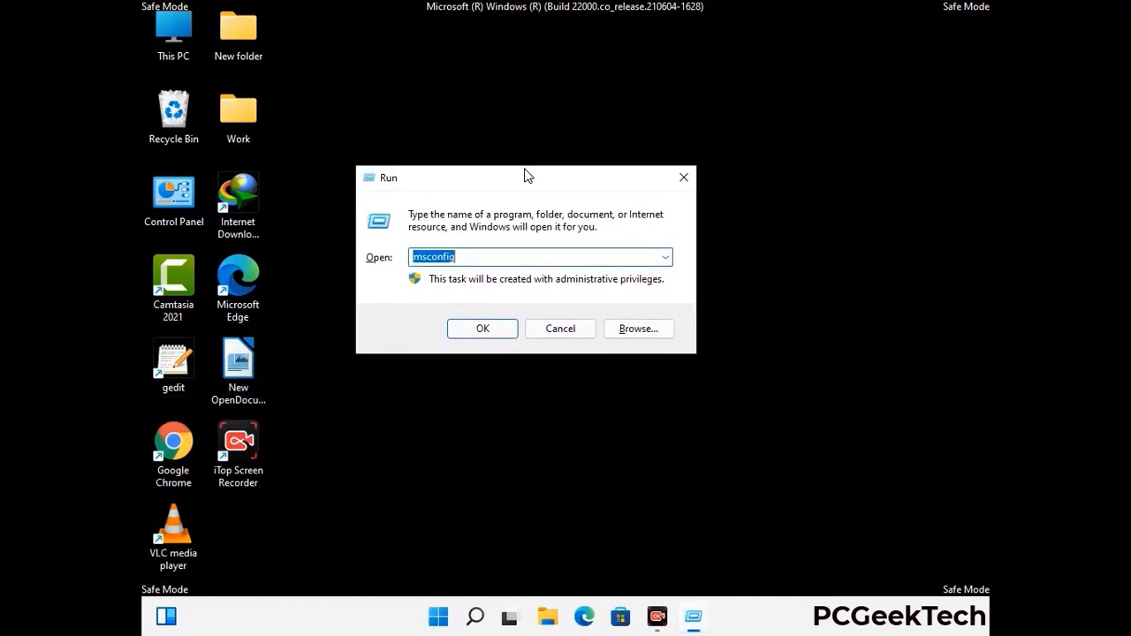
{"action": "type", "text": "%"}
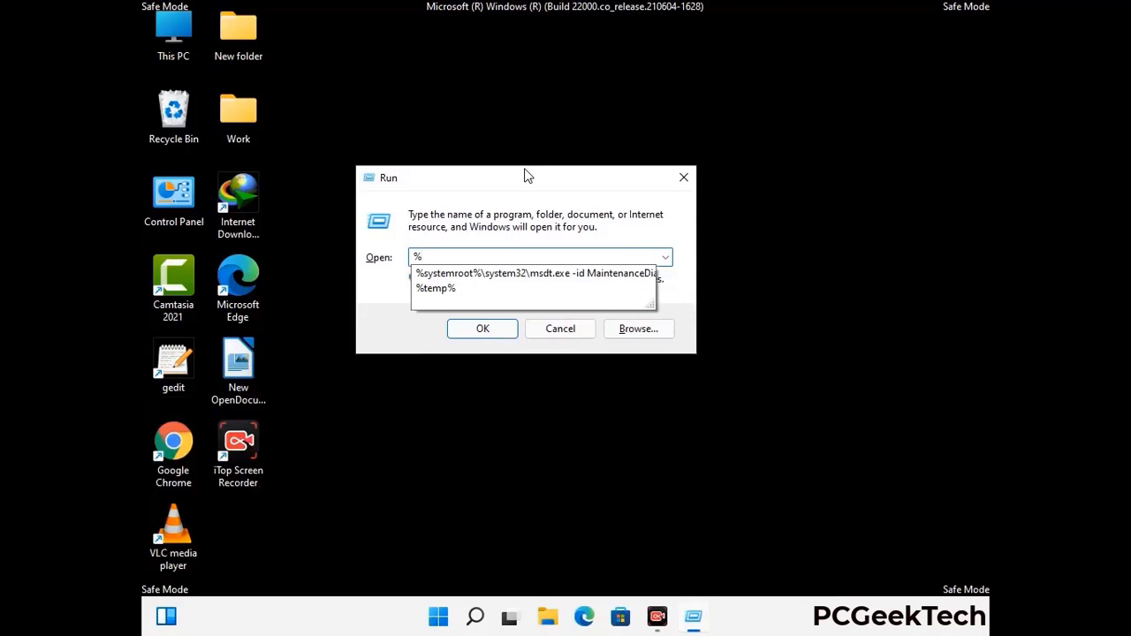
{"action": "type", "text": "appdata%"}
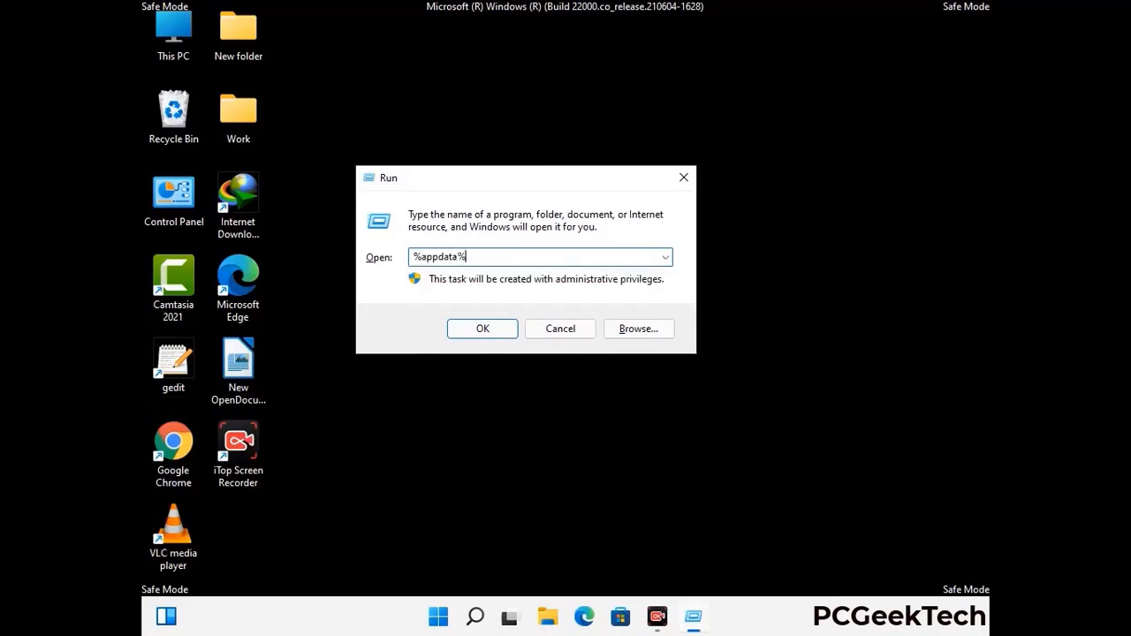
{"action": "key", "text": "Return"}
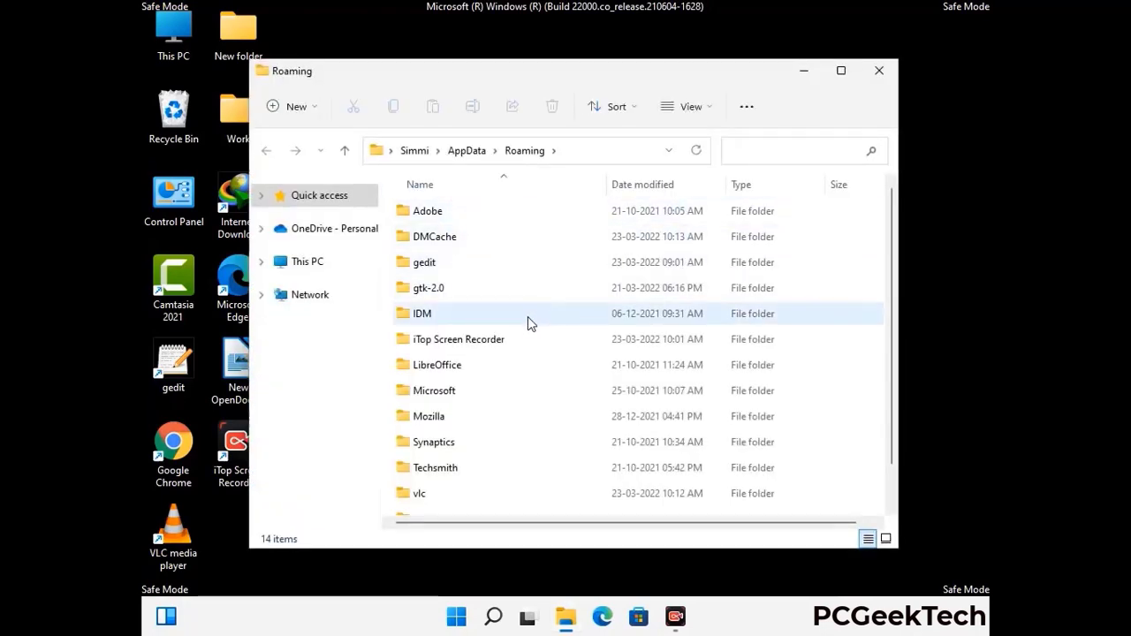
{"action": "scroll", "coordinate": [530, 327], "scroll_direction": "down", "scroll_amount": 1}
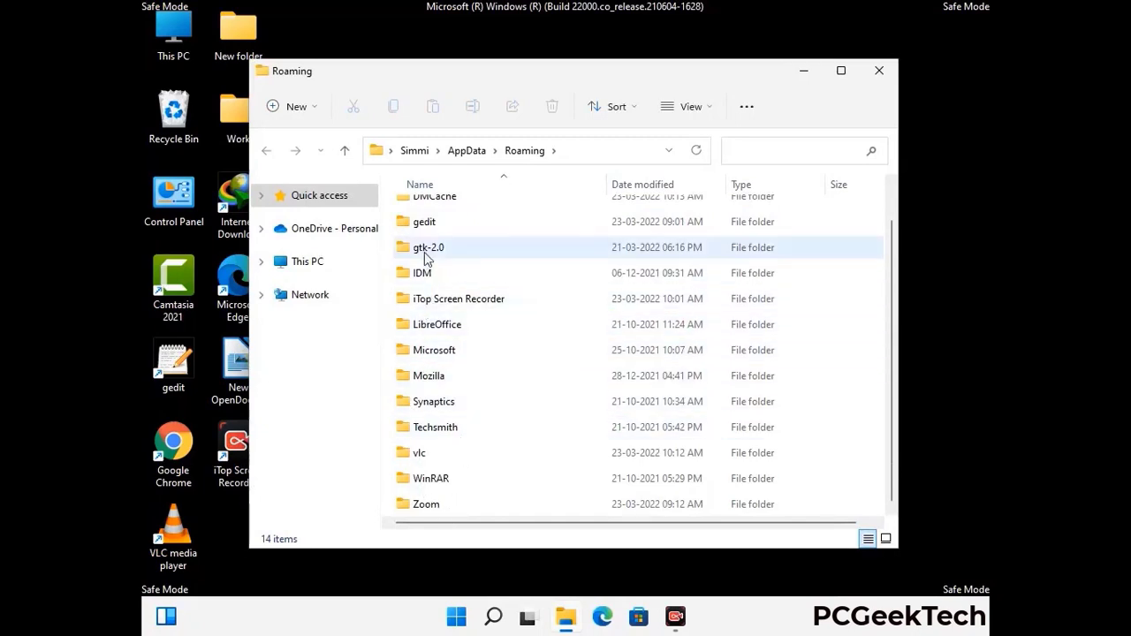
- Delete the Zoom folder from the AppData Roaming folder and close the folder window
{"action": "scroll", "coordinate": [423, 281], "scroll_direction": "up", "scroll_amount": 1}
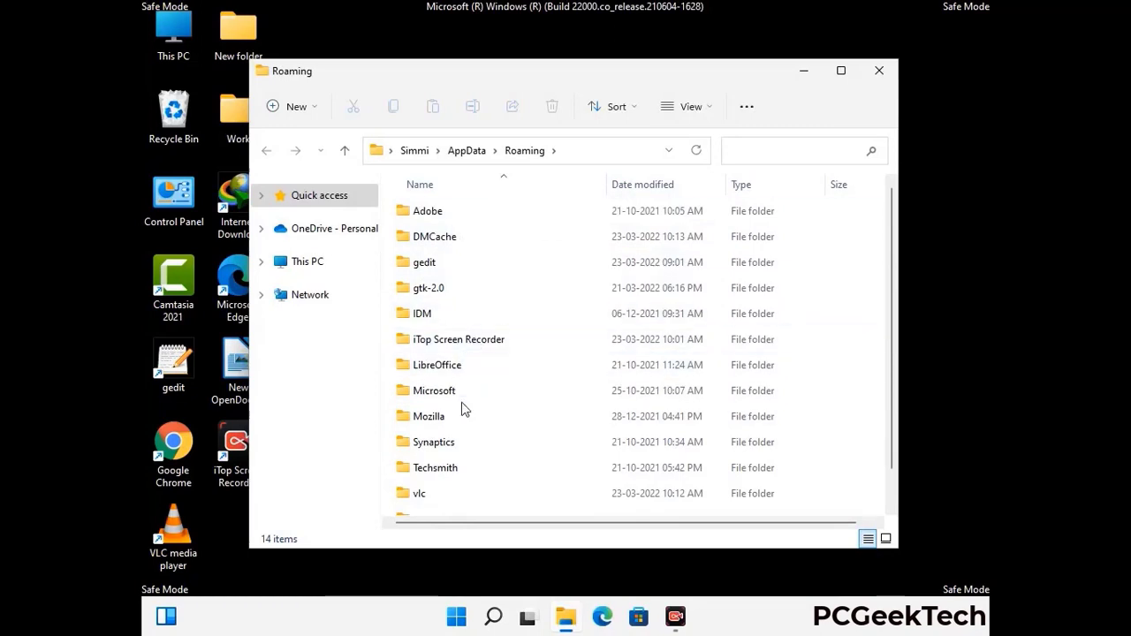
{"action": "scroll", "coordinate": [468, 424], "scroll_direction": "down", "scroll_amount": 1}
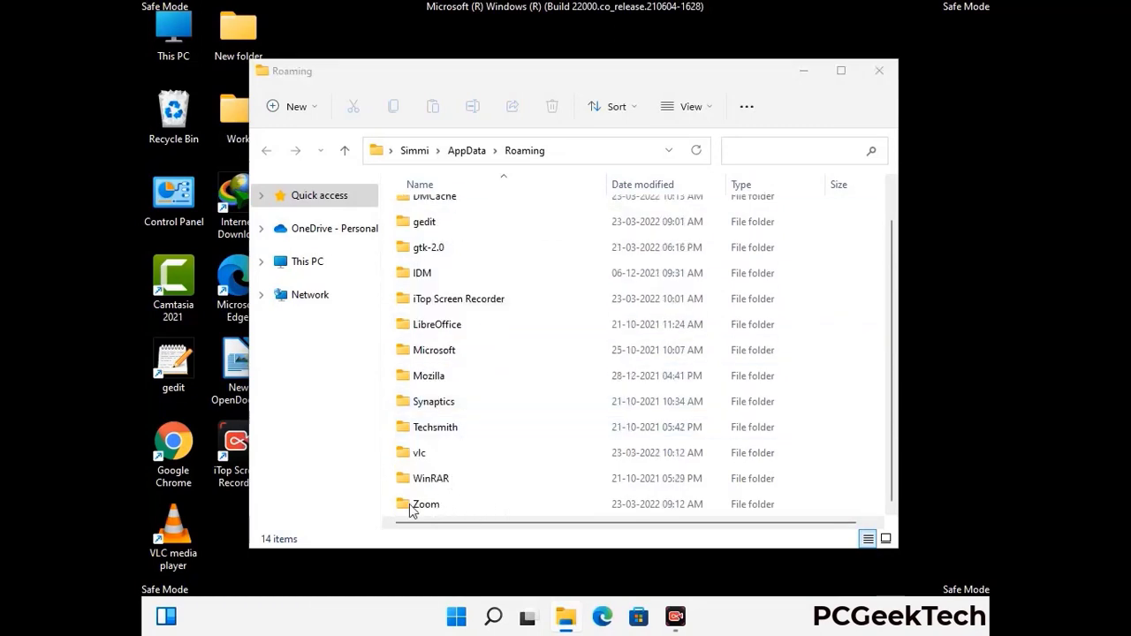
{"action": "left_click", "coordinate": [632, 502]}
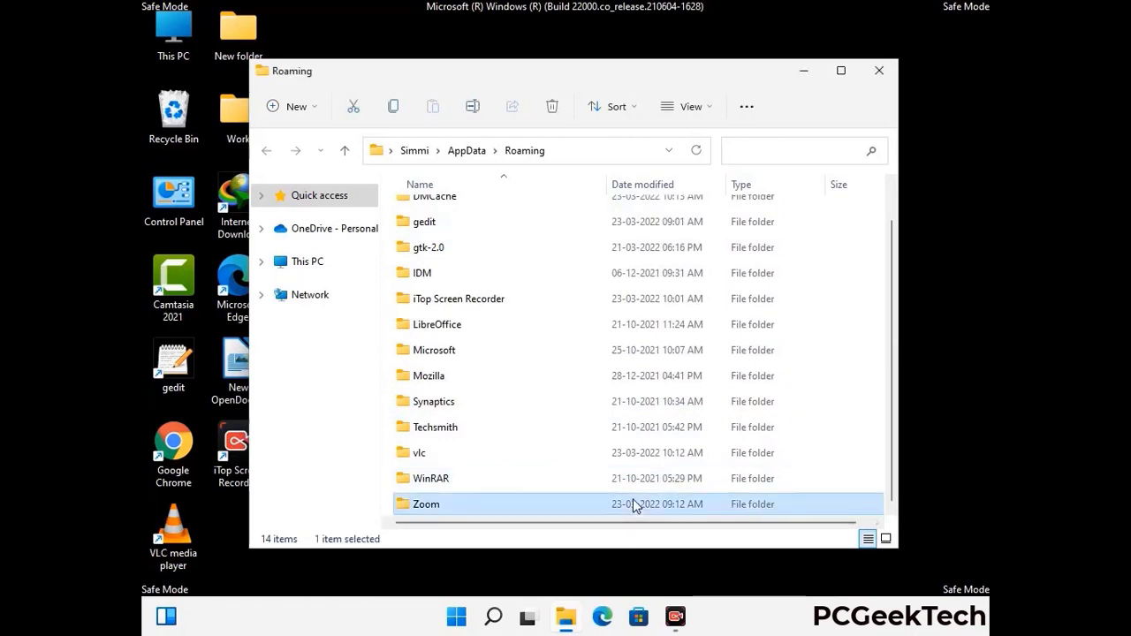
{"action": "left_click", "coordinate": [553, 107]}
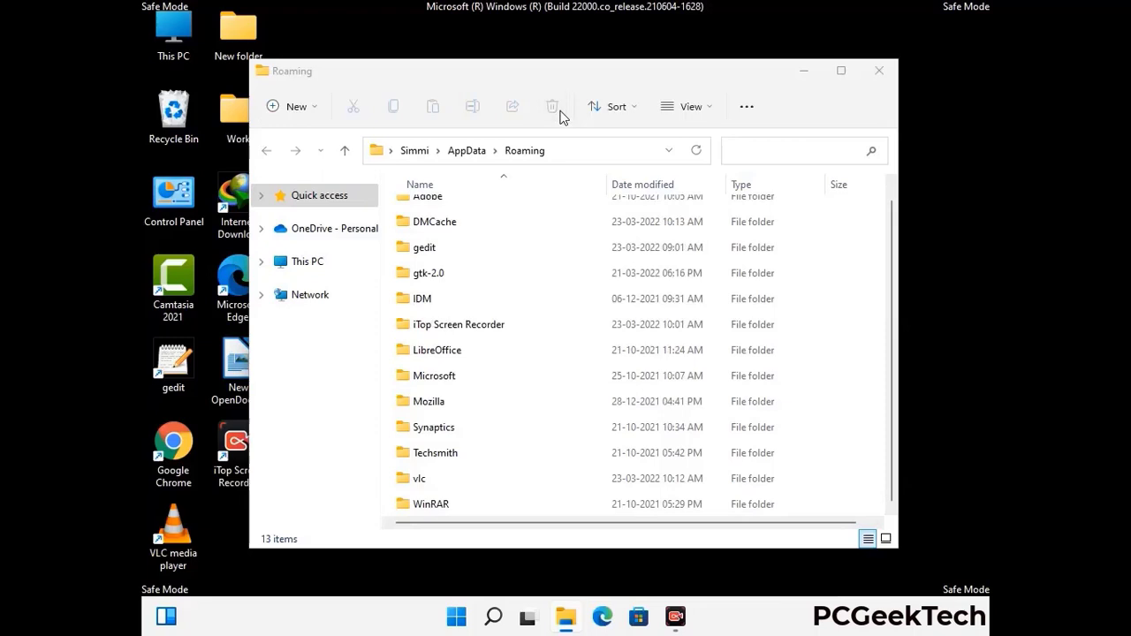
{"action": "left_click", "coordinate": [875, 73]}
{"action": "left_click", "coordinate": [875, 75]}
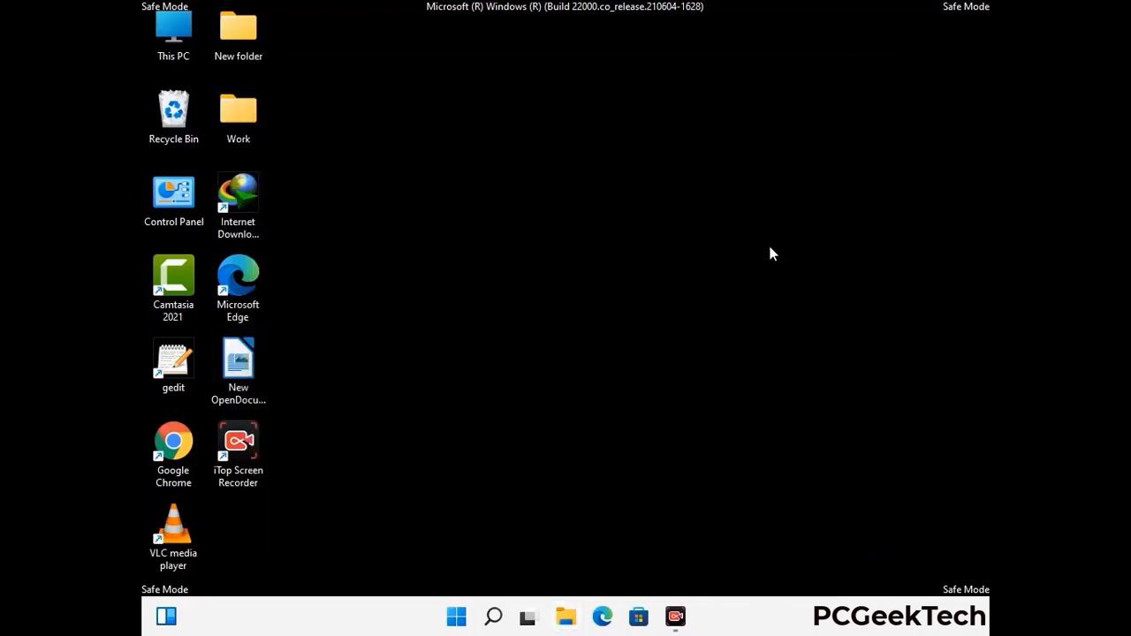
- Open the AppData Local folder by running %LocalAppData%
{"action": "key", "text": "super+r"}
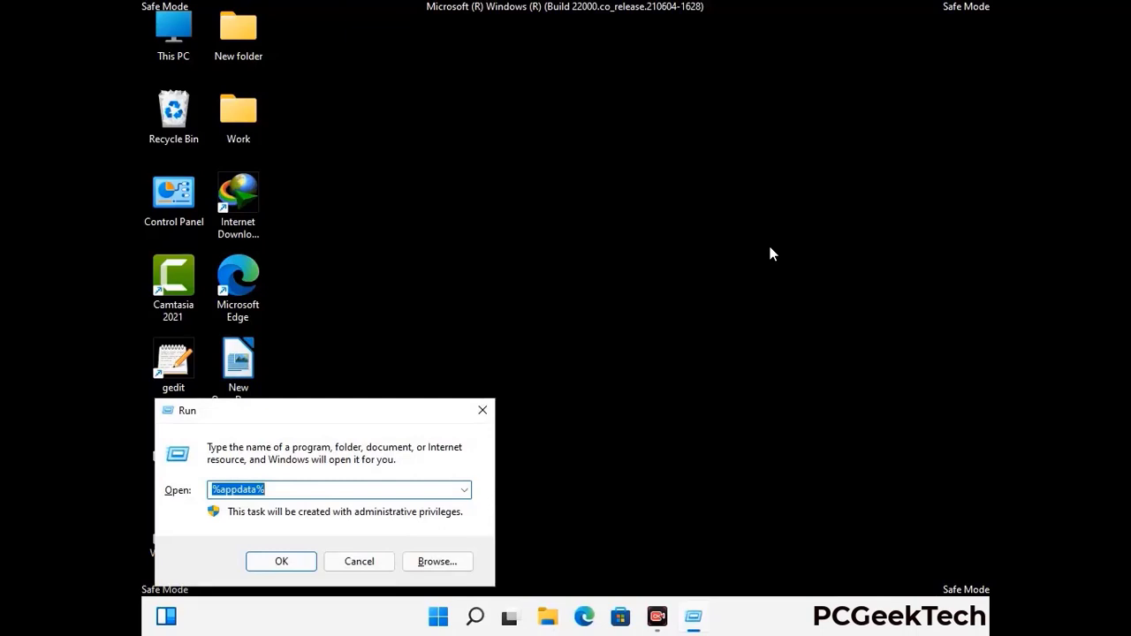
{"action": "left_click_drag", "start_coordinate": [354, 420], "coordinate": [593, 223]}
{"action": "type", "text": "%Local"}
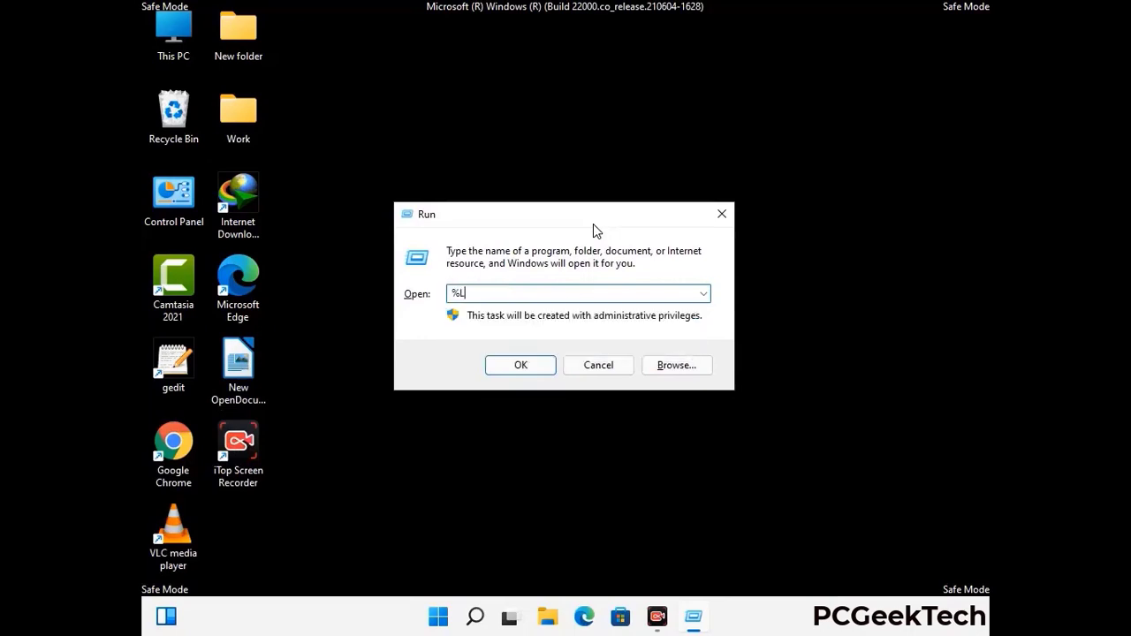
{"action": "type", "text": "App"}
{"action": "key", "text": "Return"}
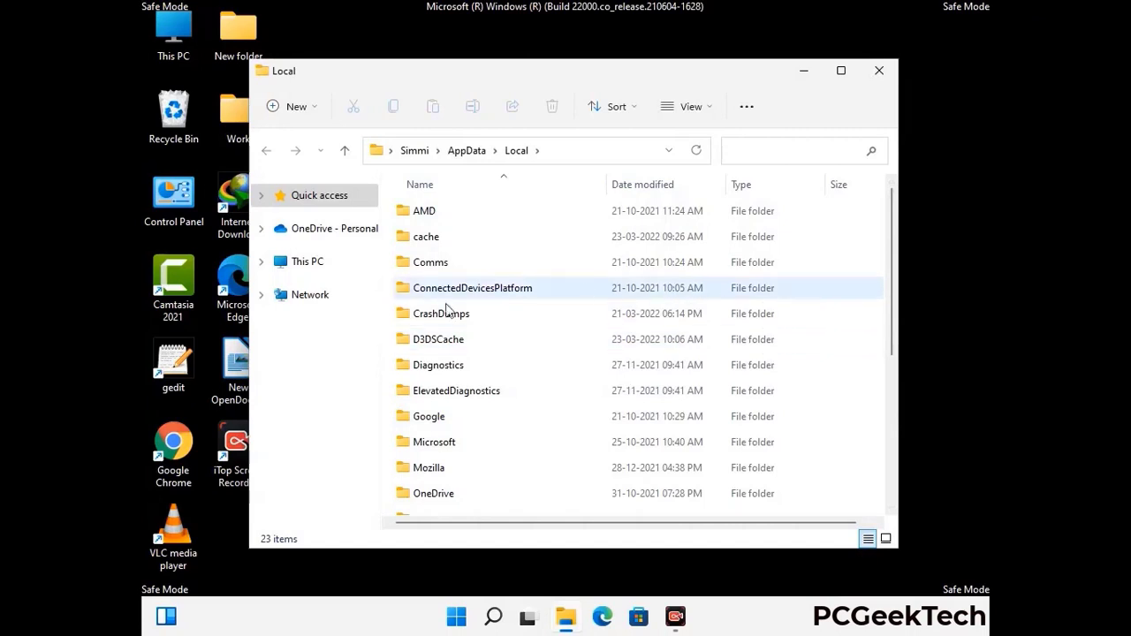
- Delete the Mozilla folder from the AppData Local folder and close the folder window
{"action": "scroll", "coordinate": [472, 397], "scroll_direction": "down", "scroll_amount": 1}
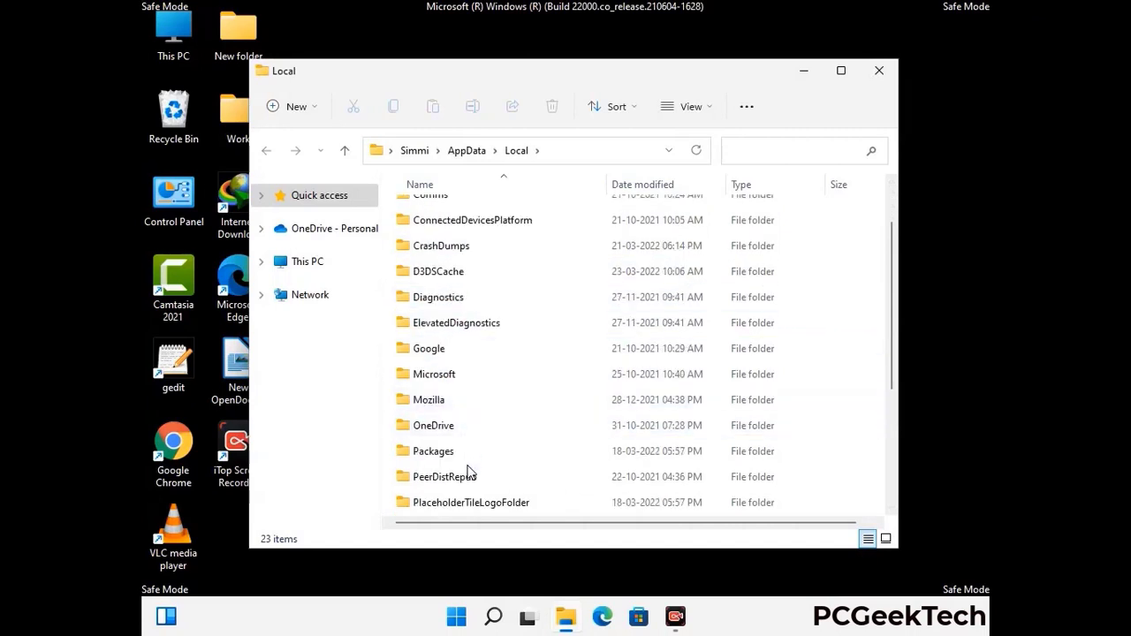
{"action": "left_click", "coordinate": [442, 404]}
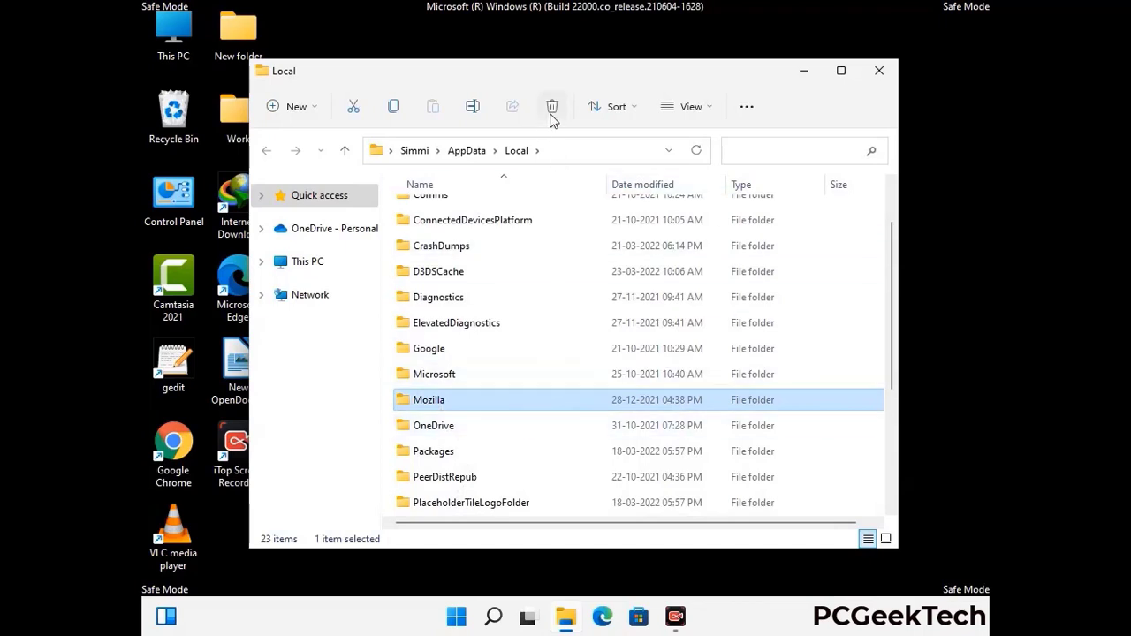
{"action": "left_click", "coordinate": [552, 108]}
{"action": "left_click", "coordinate": [551, 113]}
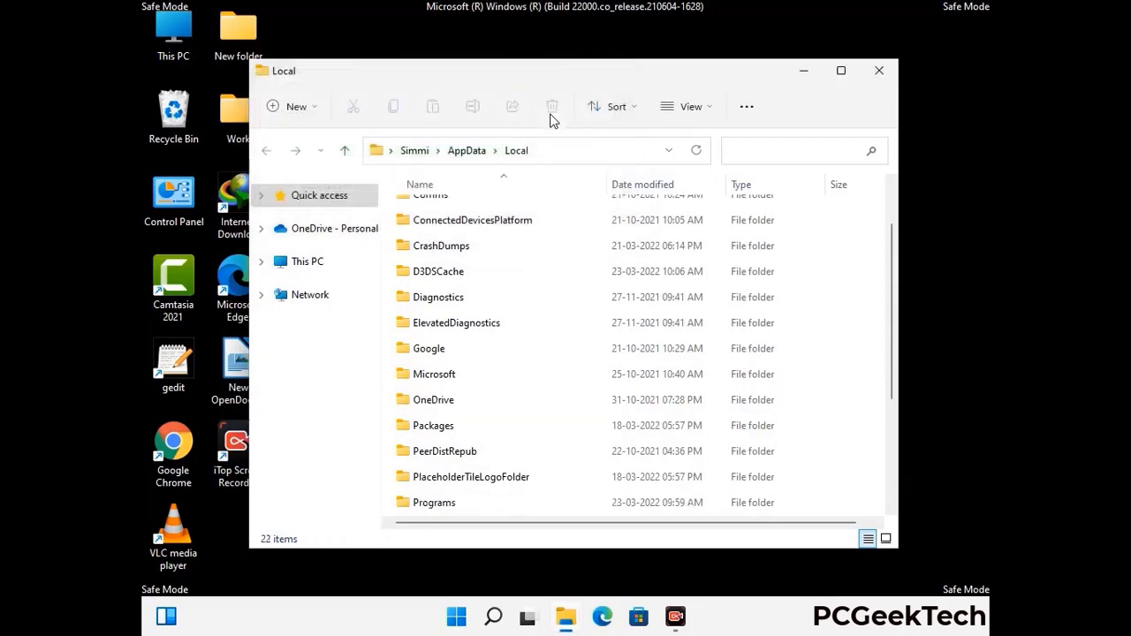
{"action": "left_click", "coordinate": [879, 71]}
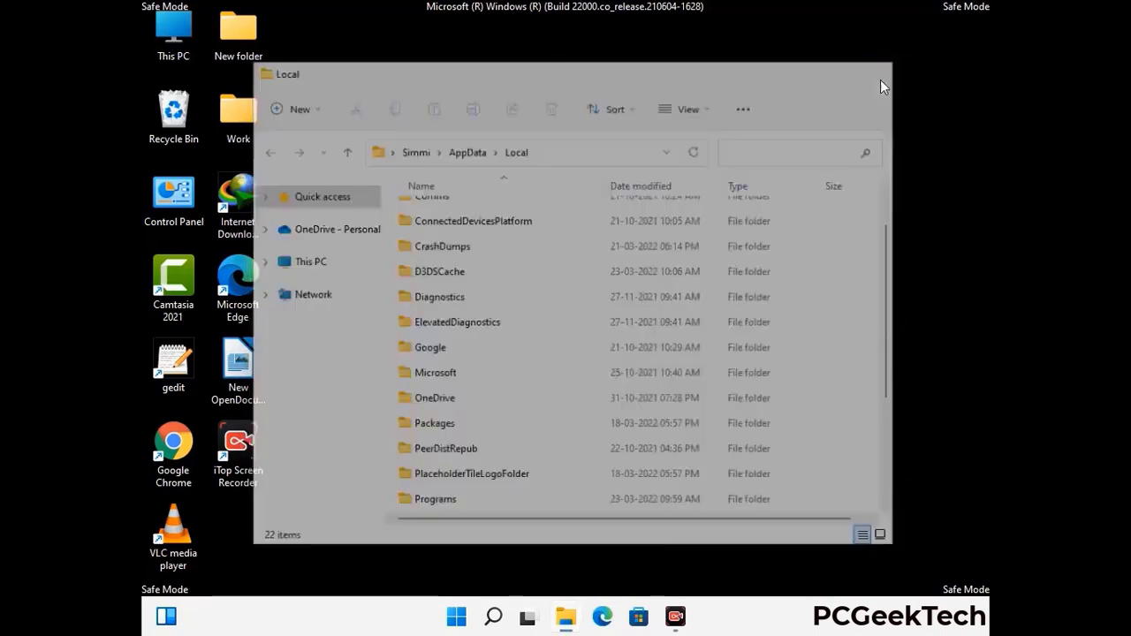
- Open the ProgramData folder by running %ProgramData%
{"action": "key", "text": "super+r"}
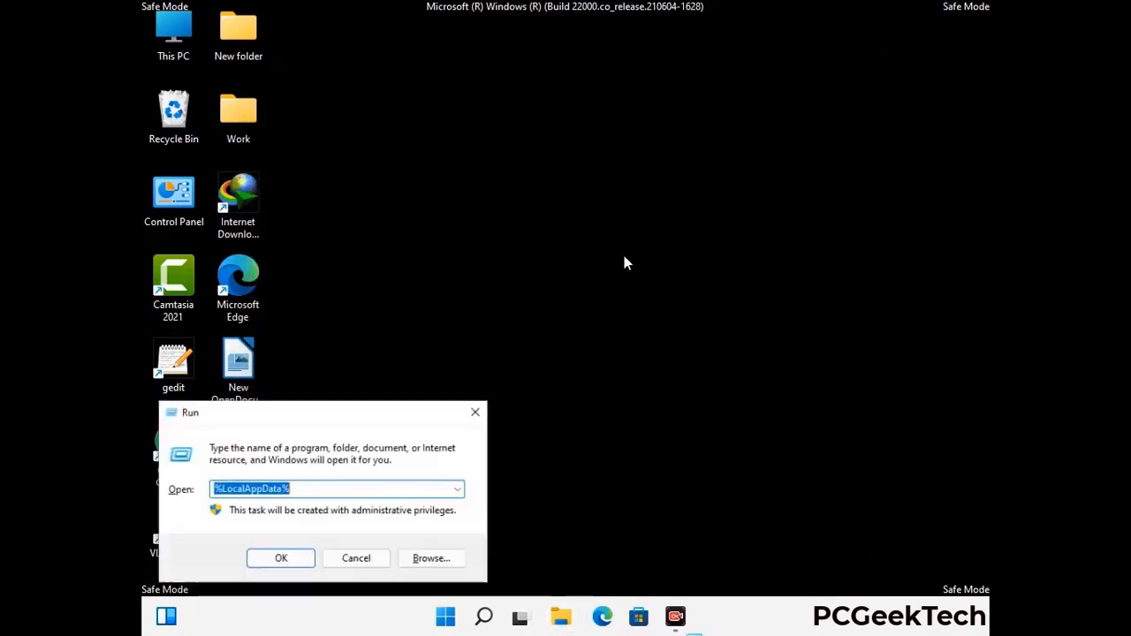
{"action": "left_click_drag", "start_coordinate": [290, 424], "coordinate": [519, 237]}
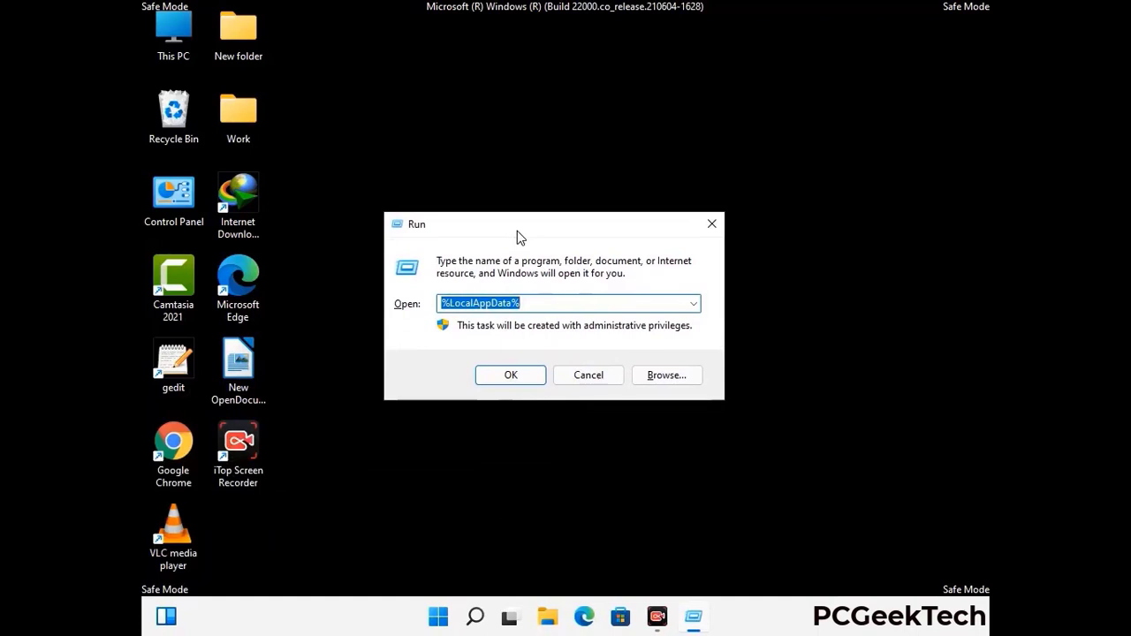
{"action": "type", "text": "%"}
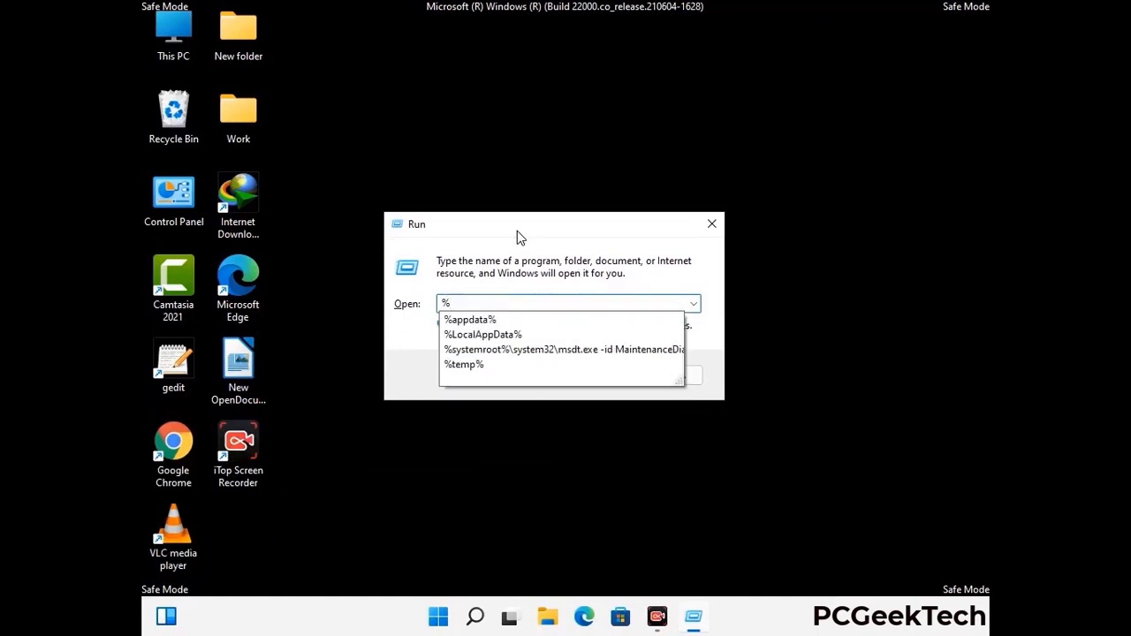
{"action": "type", "text": "ProgramData%"}
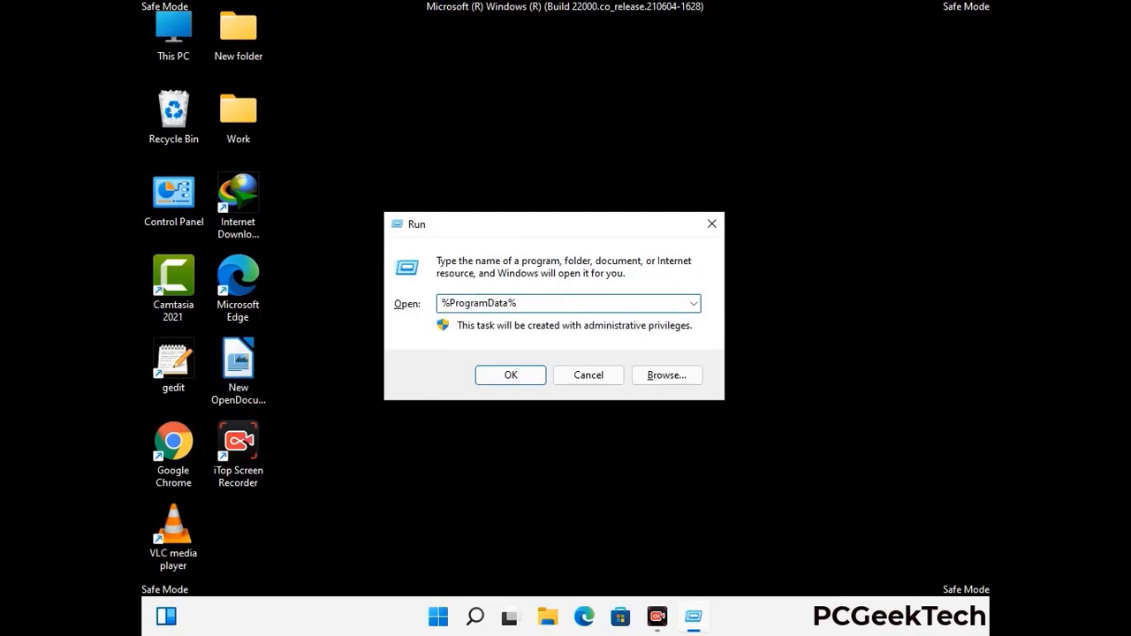
{"action": "key", "text": "Return"}
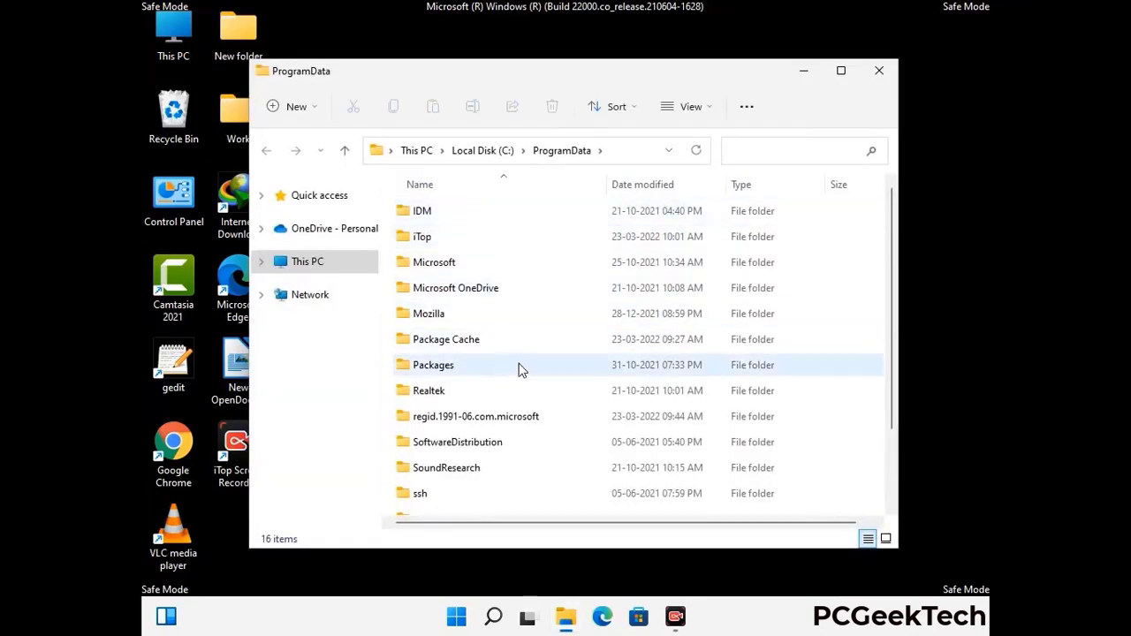
- Delete the Mozilla folder from C:\ProgramData and close the folder window
{"action": "scroll", "coordinate": [517, 372], "scroll_direction": "down", "scroll_amount": 1}
{"action": "scroll", "coordinate": [518, 388], "scroll_direction": "down", "scroll_amount": 1}
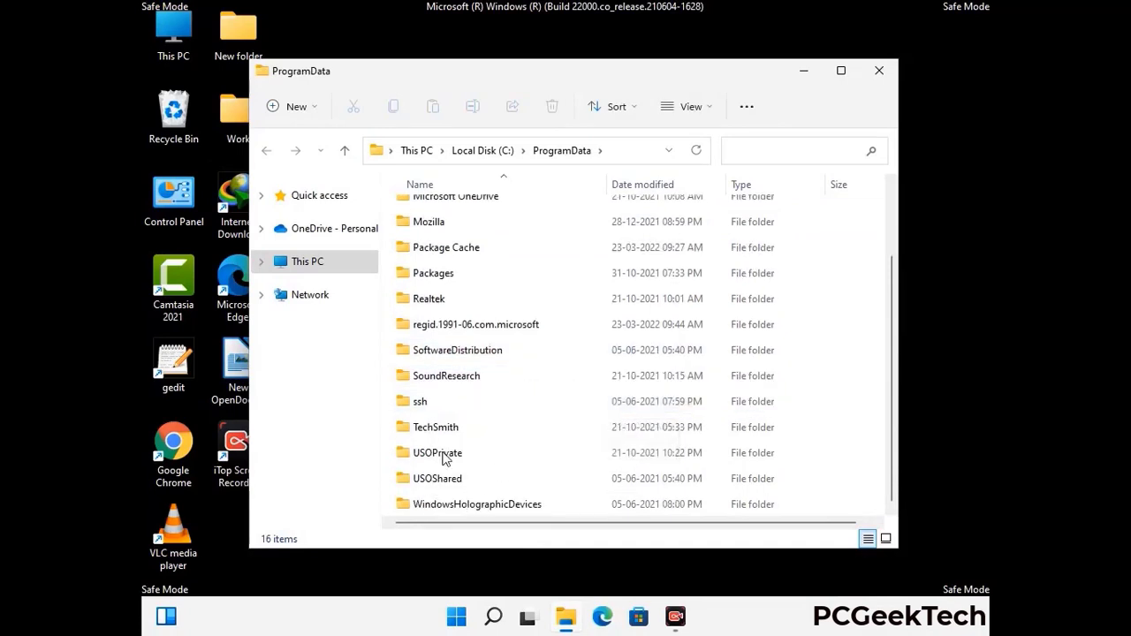
{"action": "left_click", "coordinate": [443, 221]}
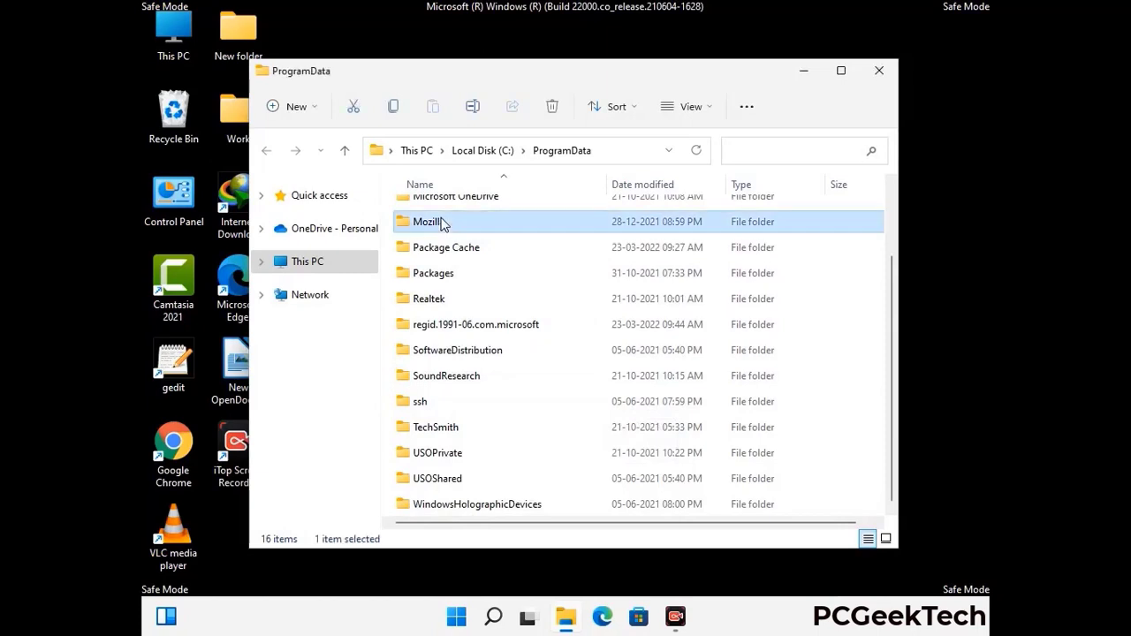
{"action": "left_click", "coordinate": [553, 107]}
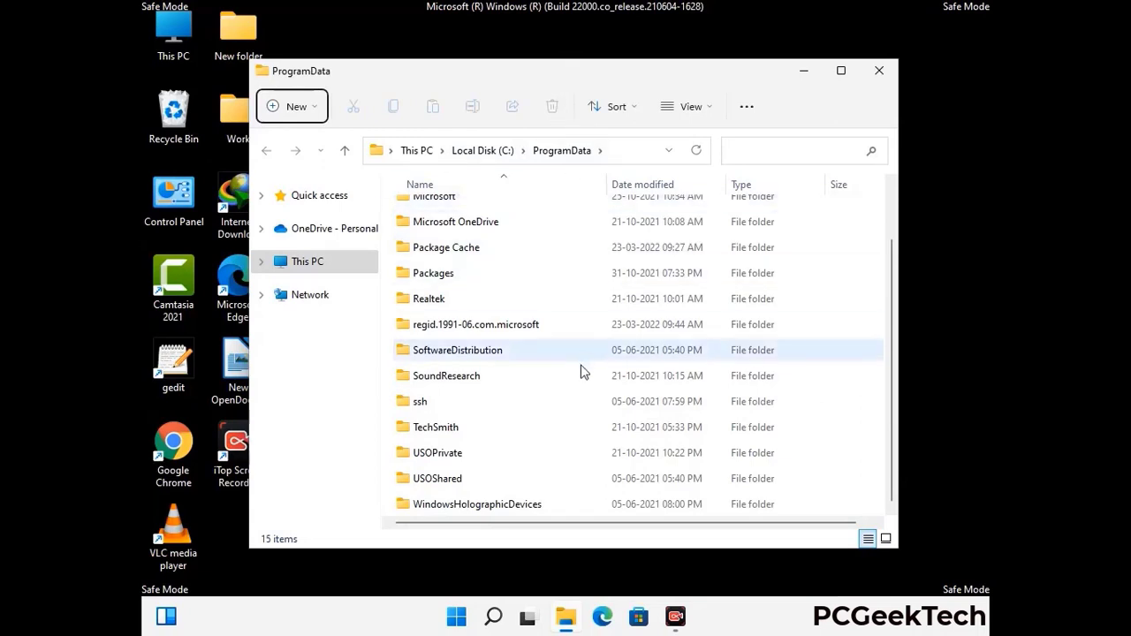
{"action": "scroll", "coordinate": [581, 371], "scroll_direction": "up", "scroll_amount": 1}
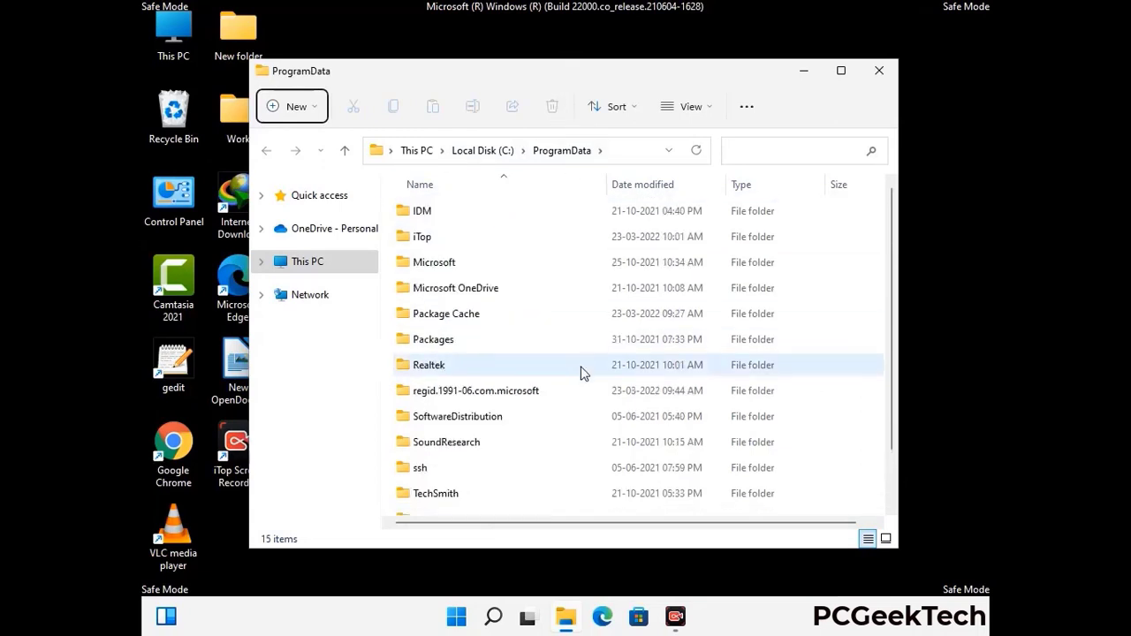
{"action": "left_click", "coordinate": [885, 72]}
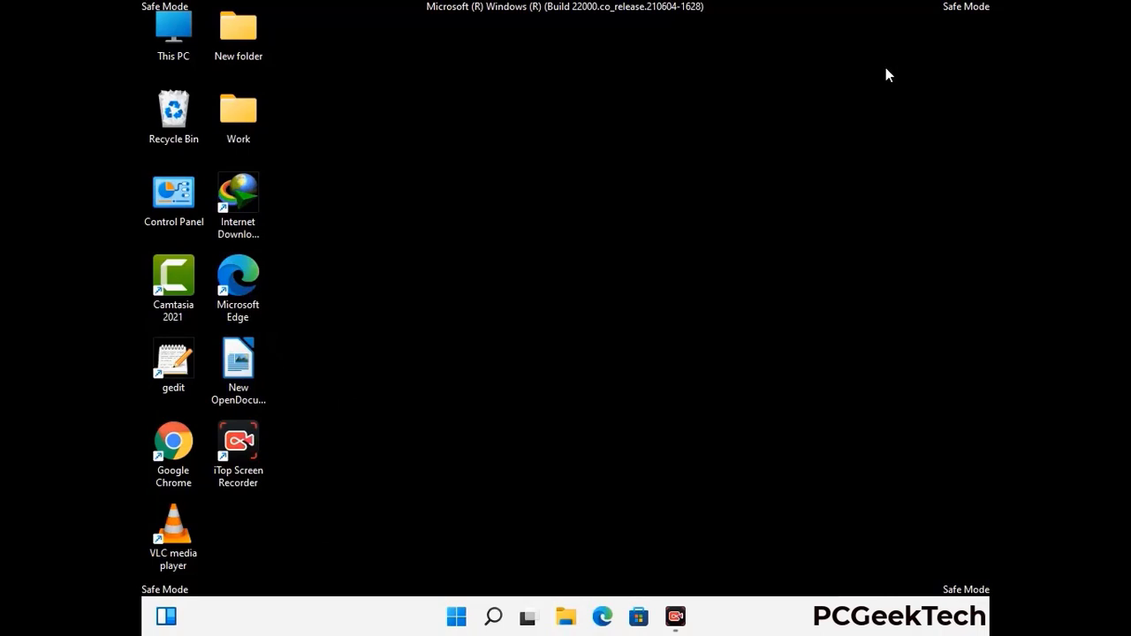
- Open the Windows system folder by running %WinDir%
{"action": "key", "text": "super+r"}
{"action": "left_click_drag", "start_coordinate": [369, 411], "coordinate": [590, 229]}
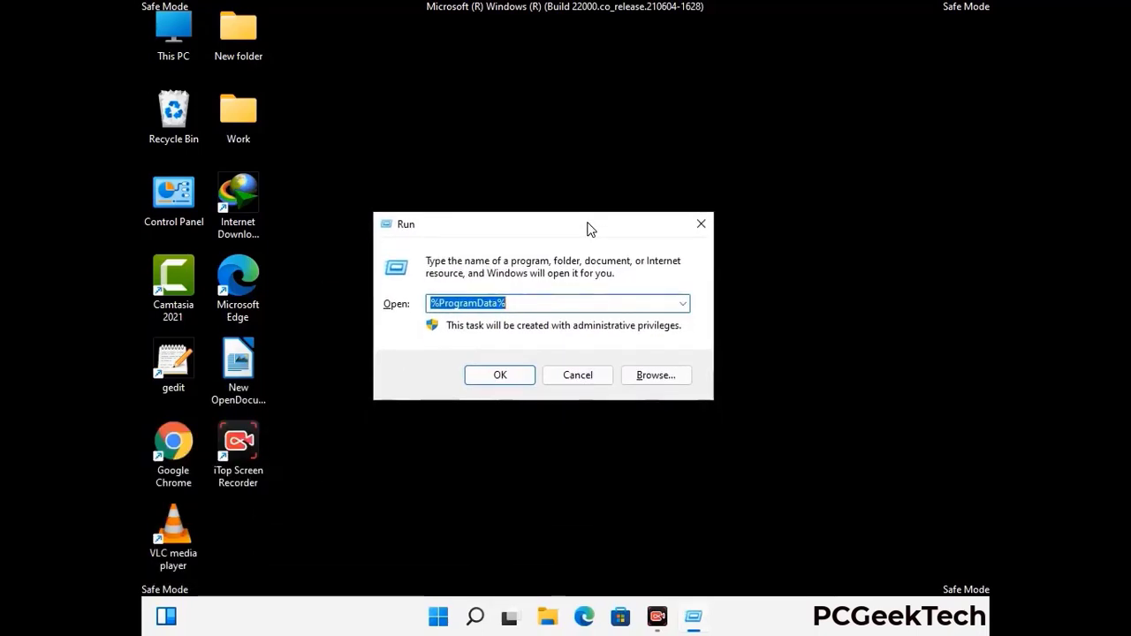
{"action": "type", "text": "%Wi"}
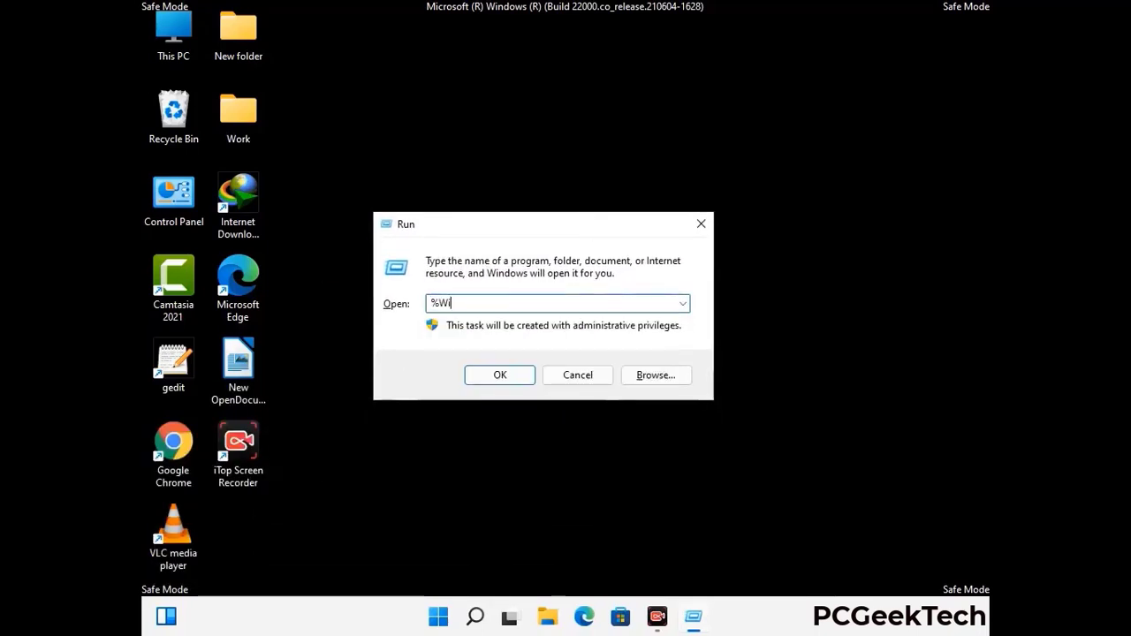
{"action": "type", "text": "nDir%"}
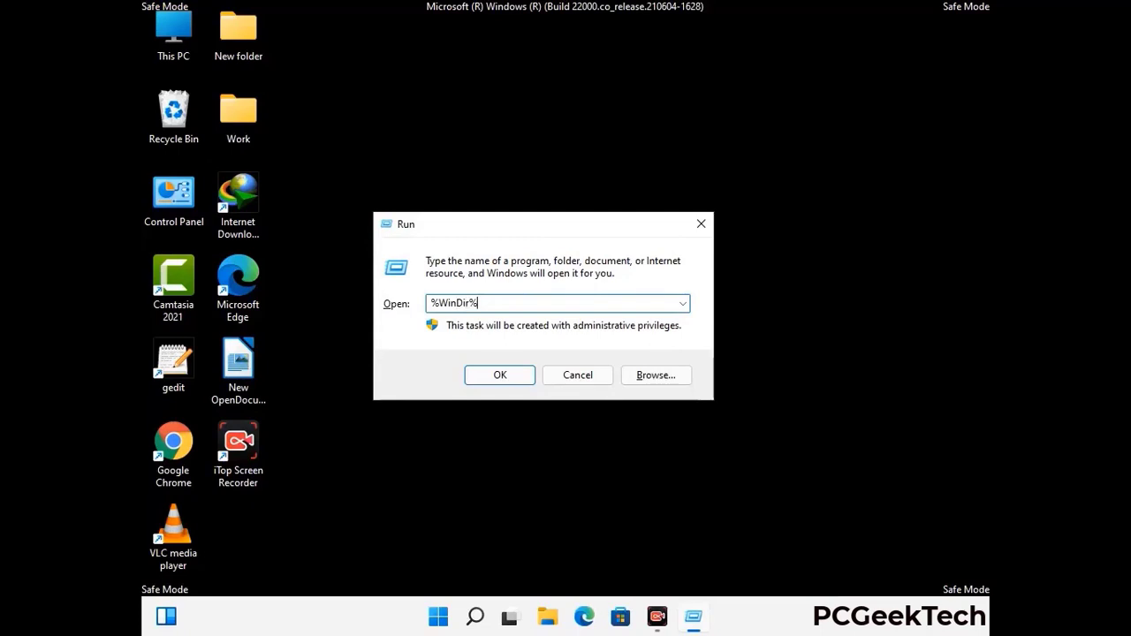
{"action": "key", "text": "Return"}
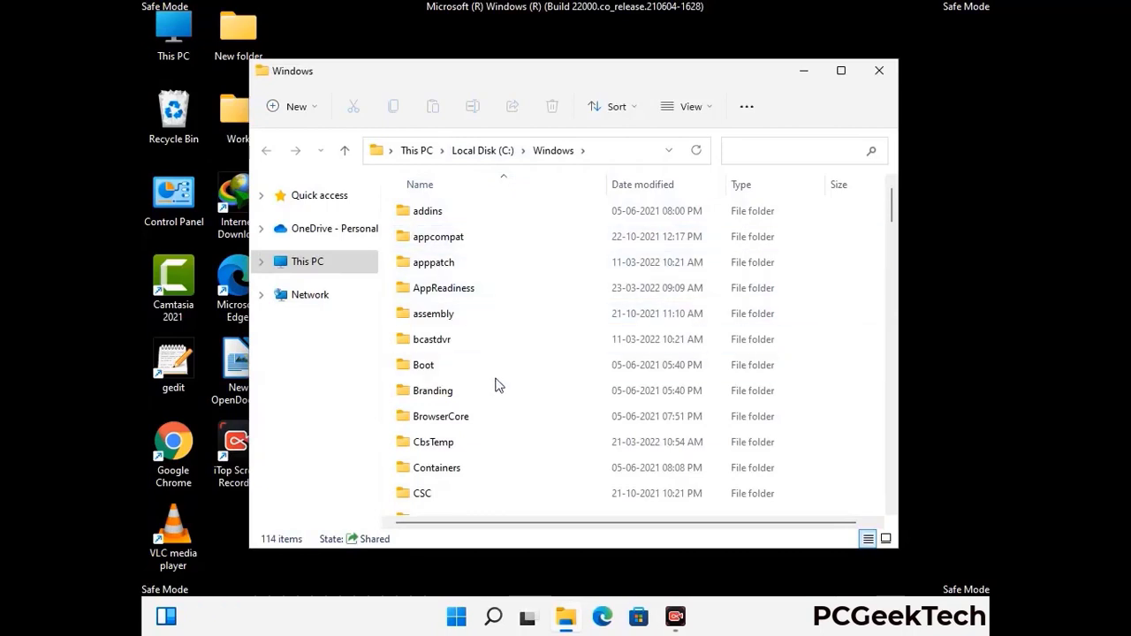
- Look through the subfolders and files of C:\Windows for suspicious items and close the folder window
{"action": "scroll", "coordinate": [496, 387], "scroll_direction": "down", "scroll_amount": 1}
{"action": "scroll", "coordinate": [497, 393], "scroll_direction": "down", "scroll_amount": 3}
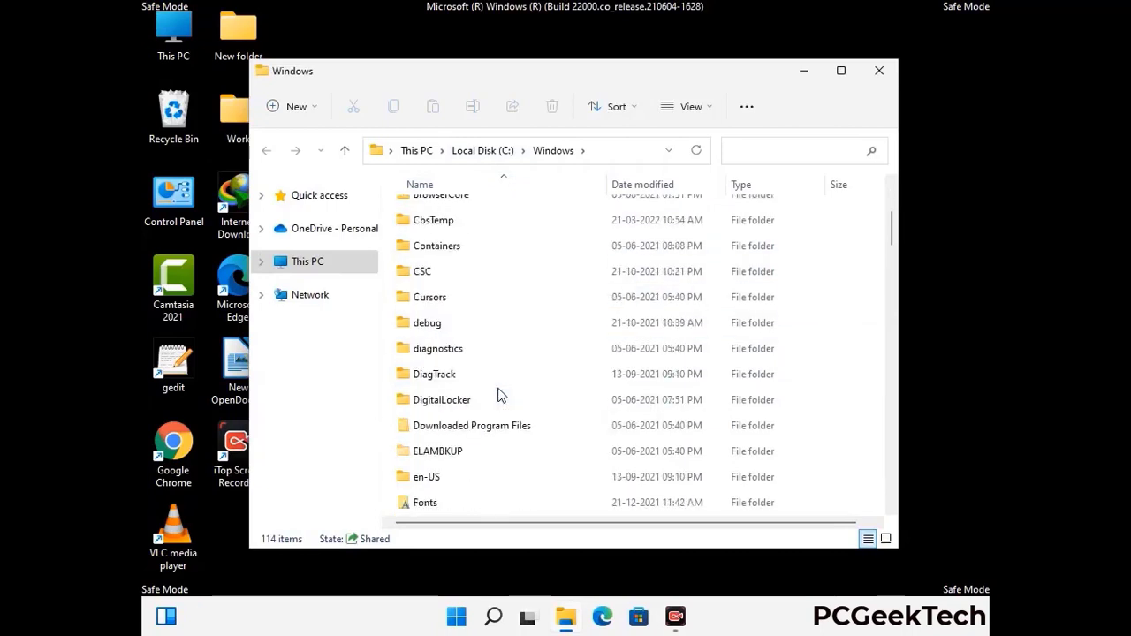
{"action": "scroll", "coordinate": [498, 398], "scroll_direction": "down", "scroll_amount": 5}
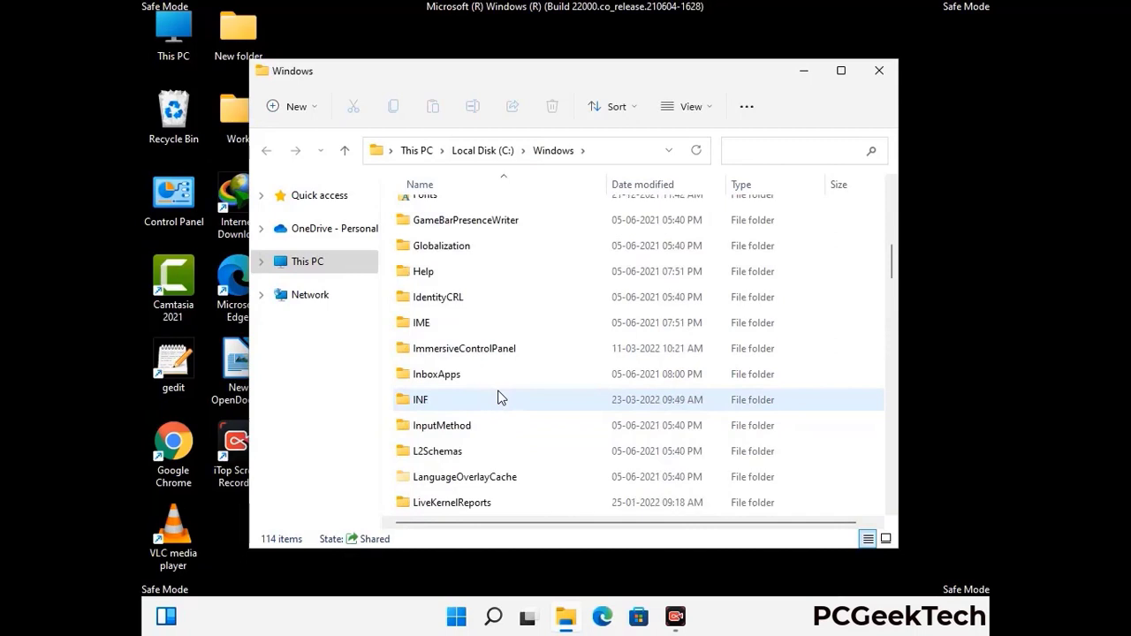
{"action": "scroll", "coordinate": [497, 399], "scroll_direction": "down", "scroll_amount": 4}
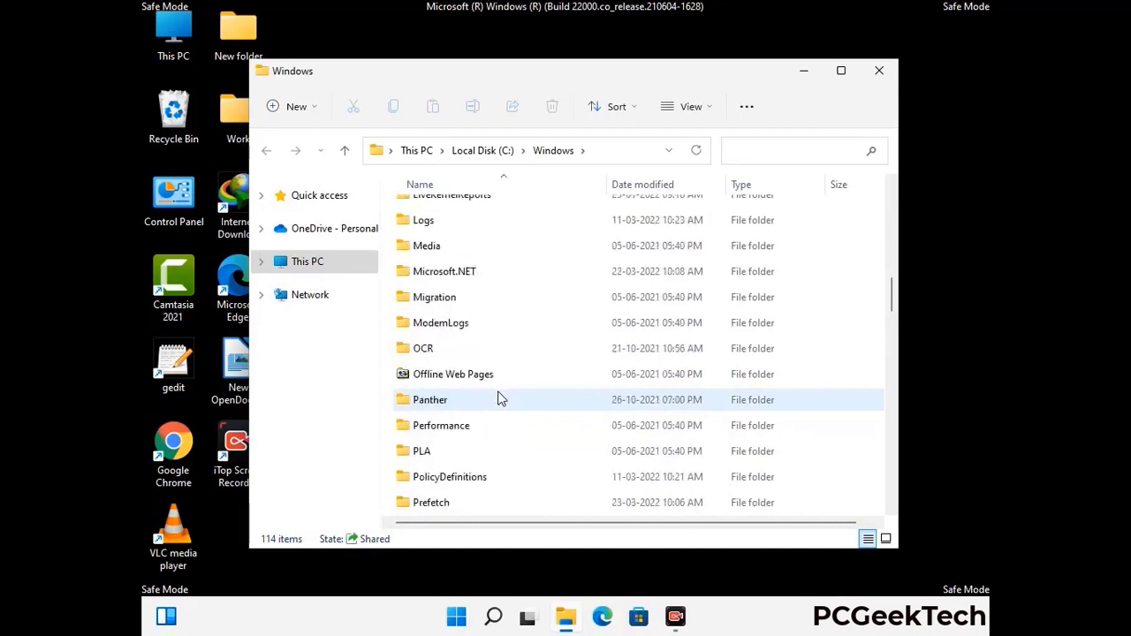
{"action": "scroll", "coordinate": [497, 399], "scroll_direction": "down", "scroll_amount": 6}
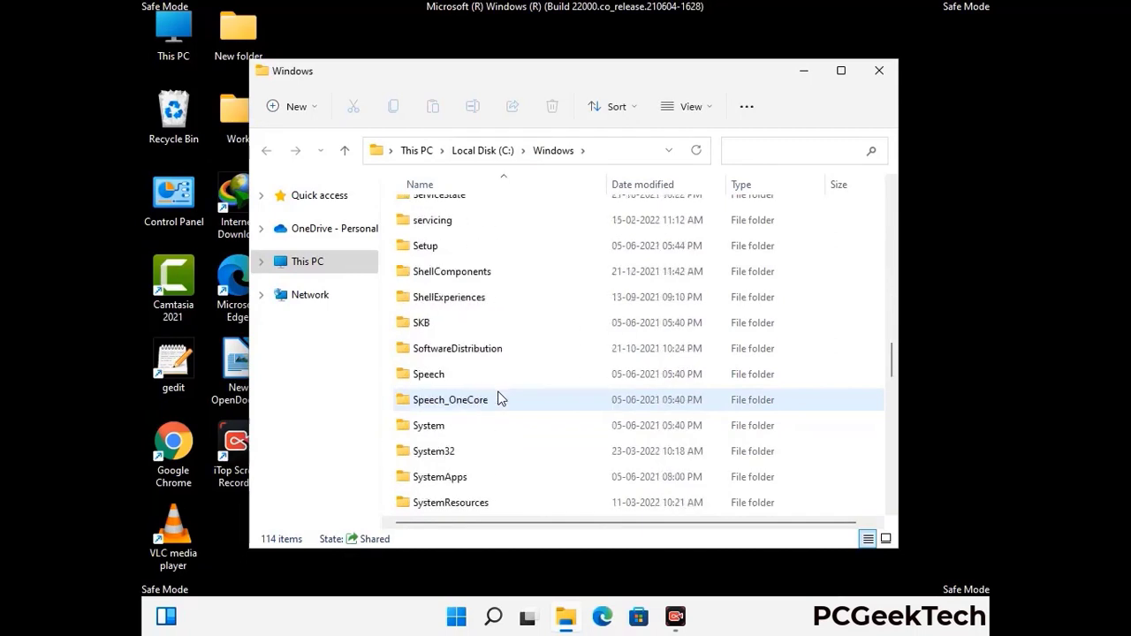
{"action": "scroll", "coordinate": [498, 399], "scroll_direction": "down", "scroll_amount": 7}
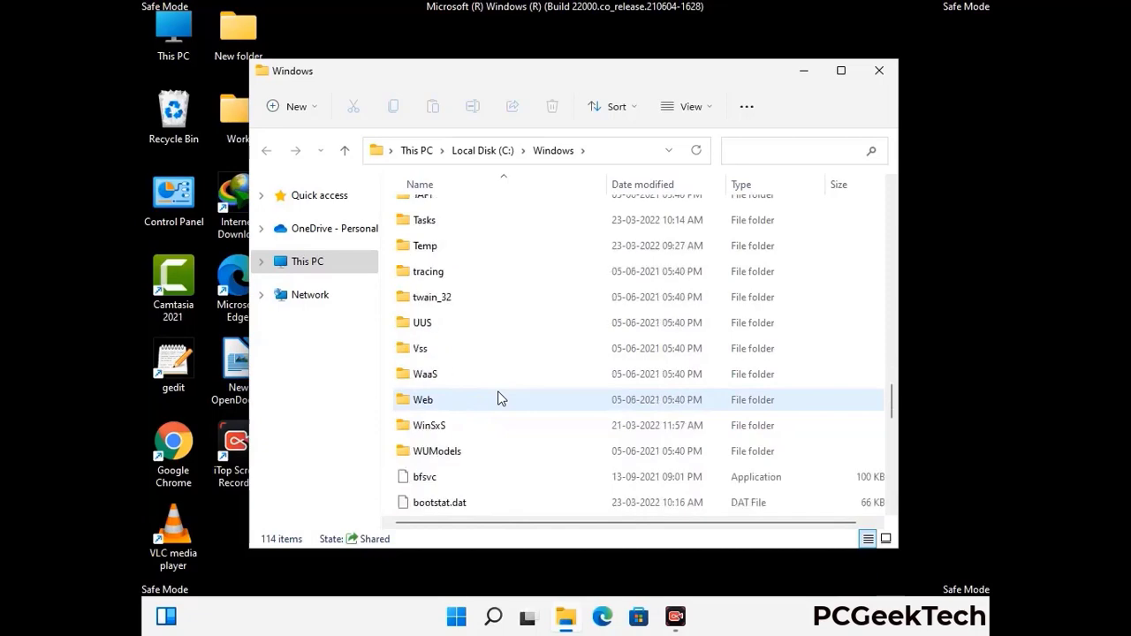
{"action": "scroll", "coordinate": [497, 398], "scroll_direction": "down", "scroll_amount": 7}
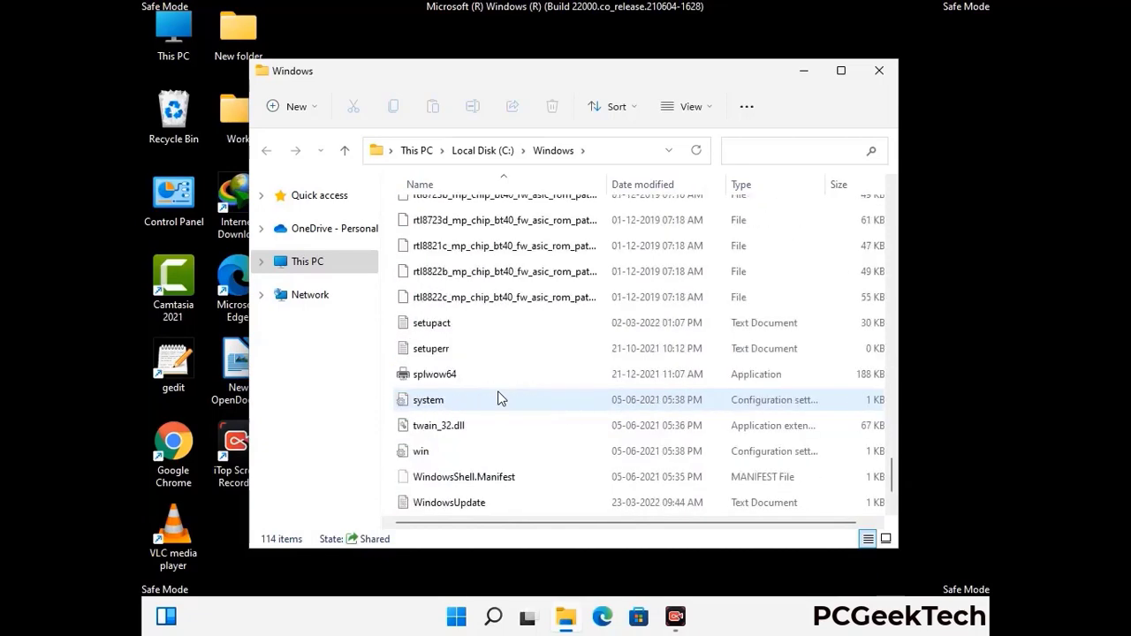
{"action": "scroll", "coordinate": [498, 398], "scroll_direction": "up", "scroll_amount": 13}
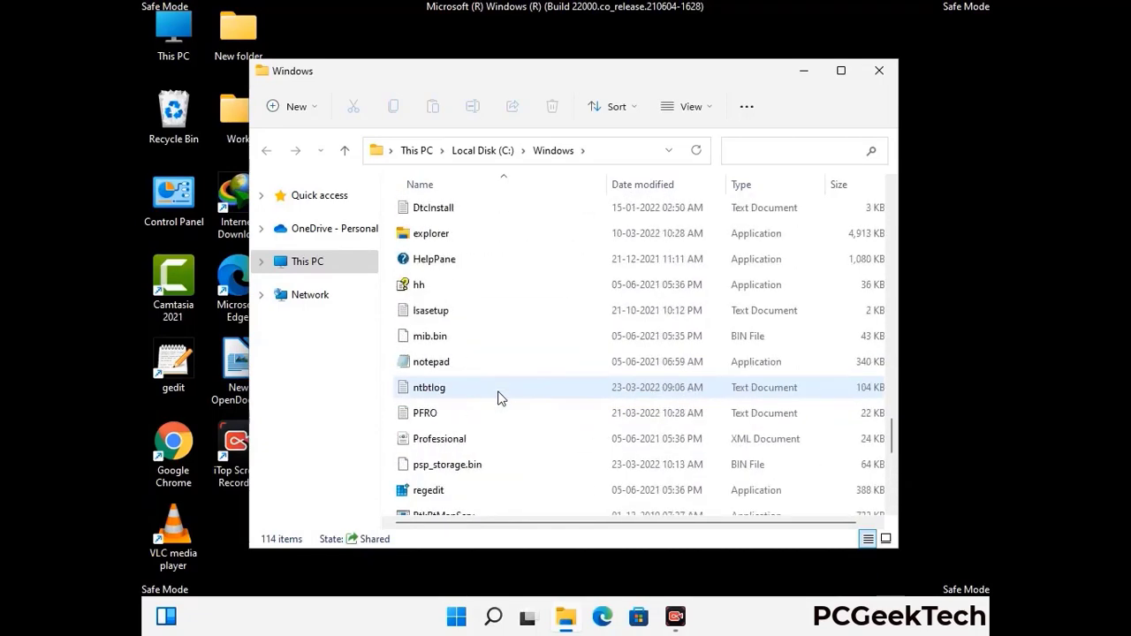
{"action": "scroll", "coordinate": [497, 398], "scroll_direction": "up", "scroll_amount": 3}
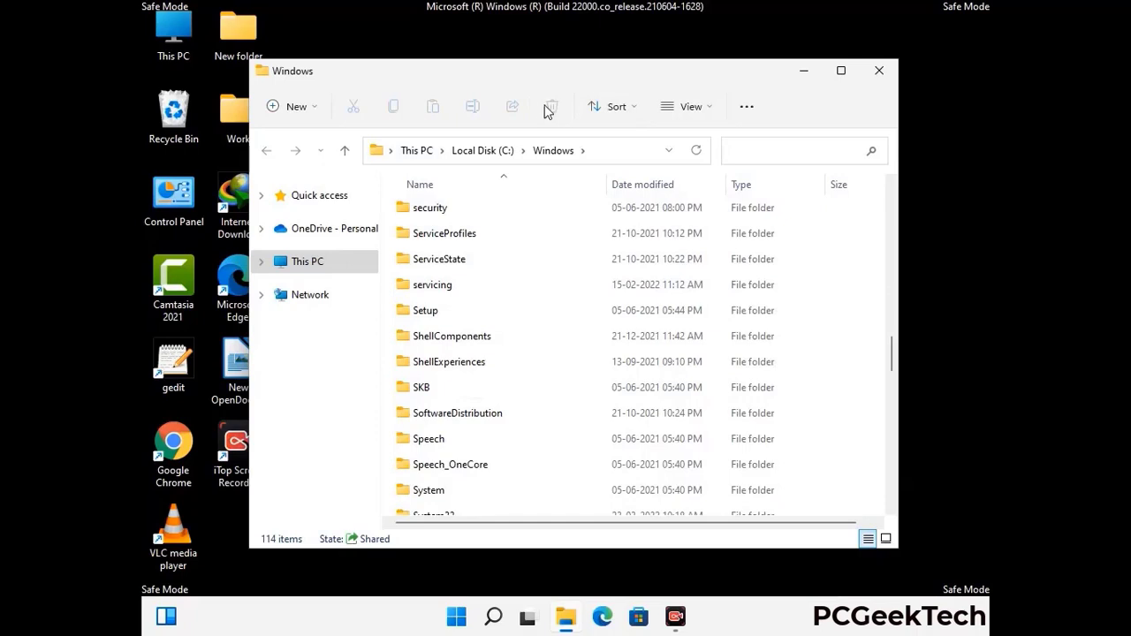
{"action": "left_click", "coordinate": [883, 71]}
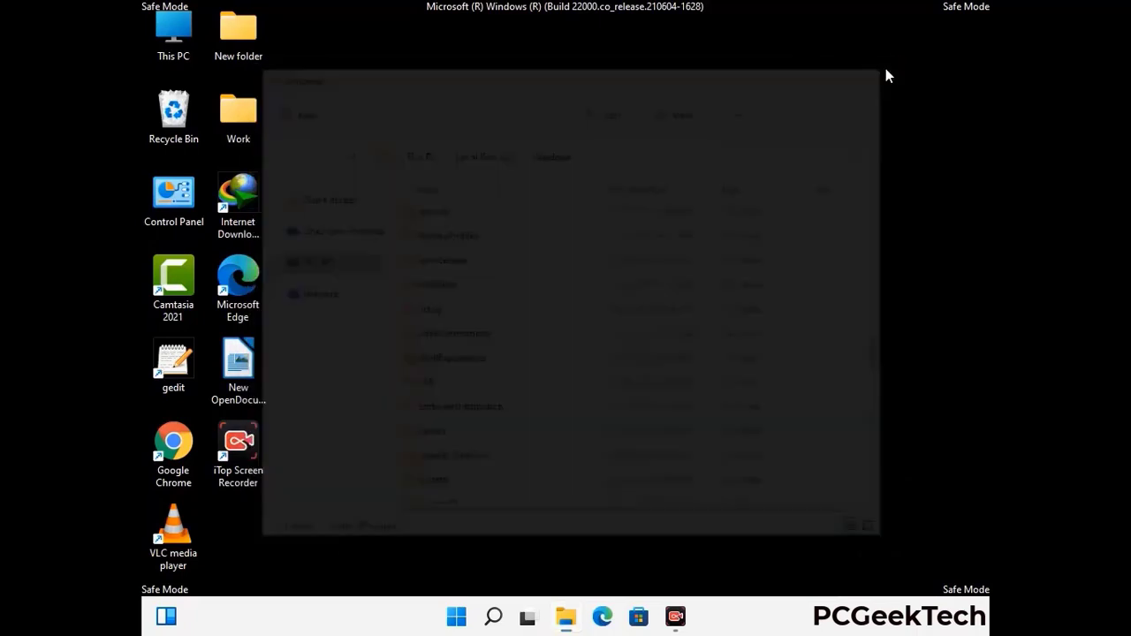
- Open the user's temporary files folder by running %temp%
{"action": "key", "text": "super+r"}
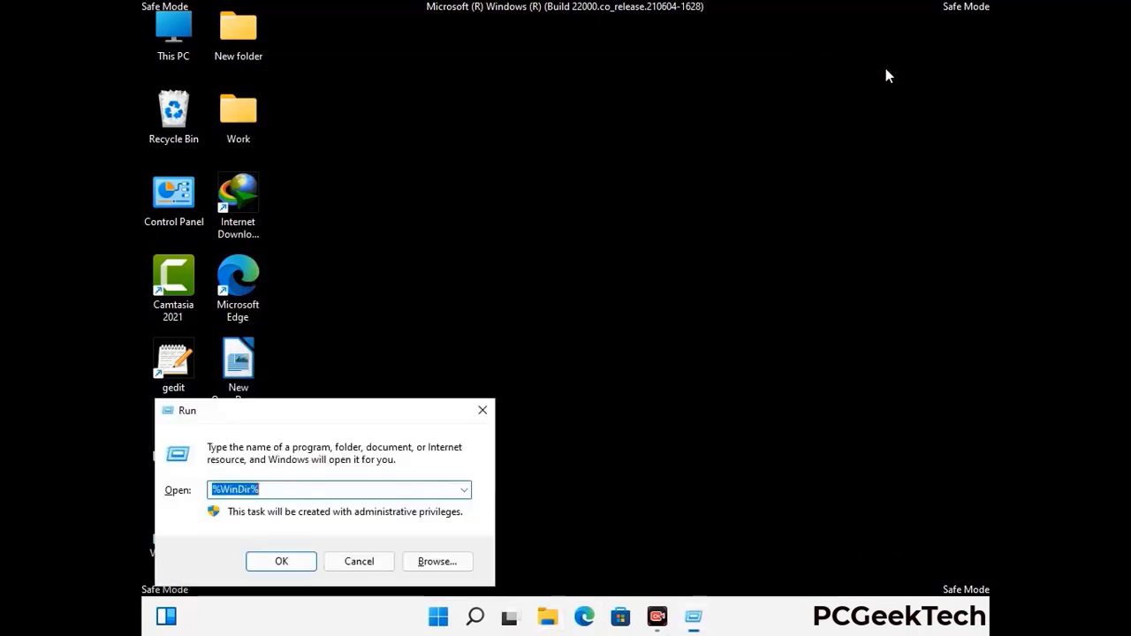
{"action": "left_click_drag", "start_coordinate": [377, 415], "coordinate": [643, 152]}
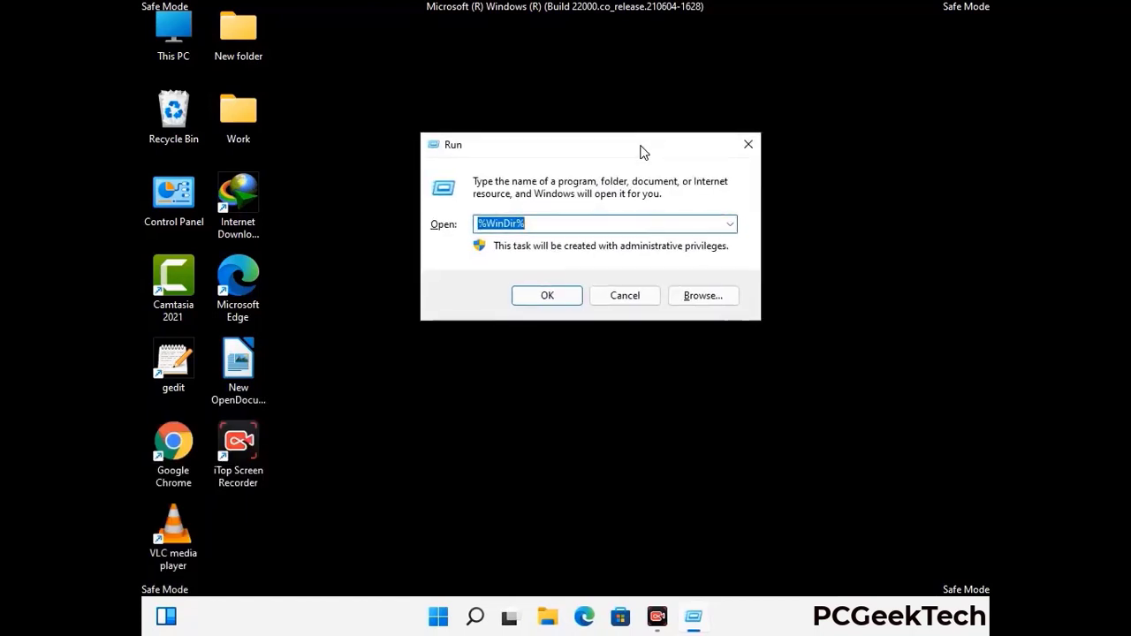
{"action": "type", "text": "%tem"}
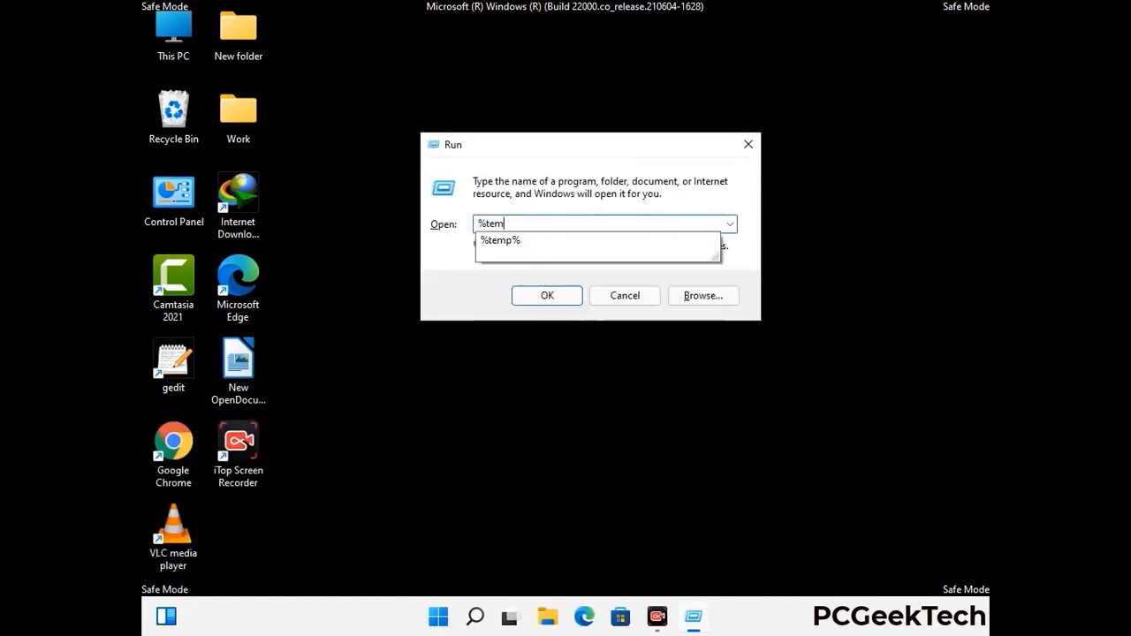
{"action": "type", "text": "p%"}
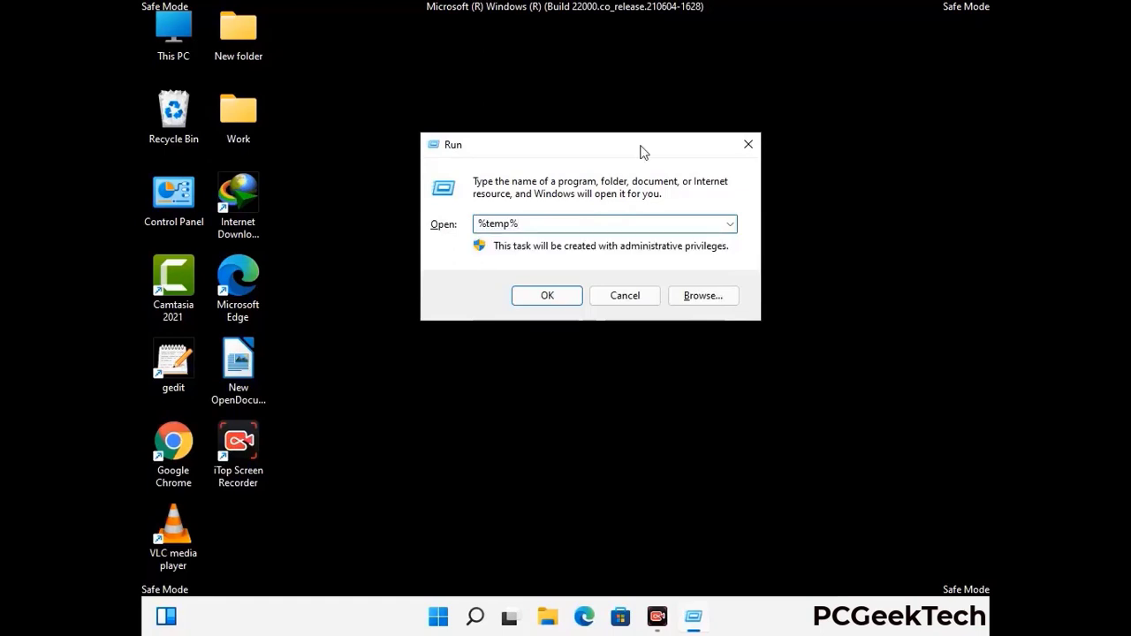
{"action": "left_click", "coordinate": [562, 294]}
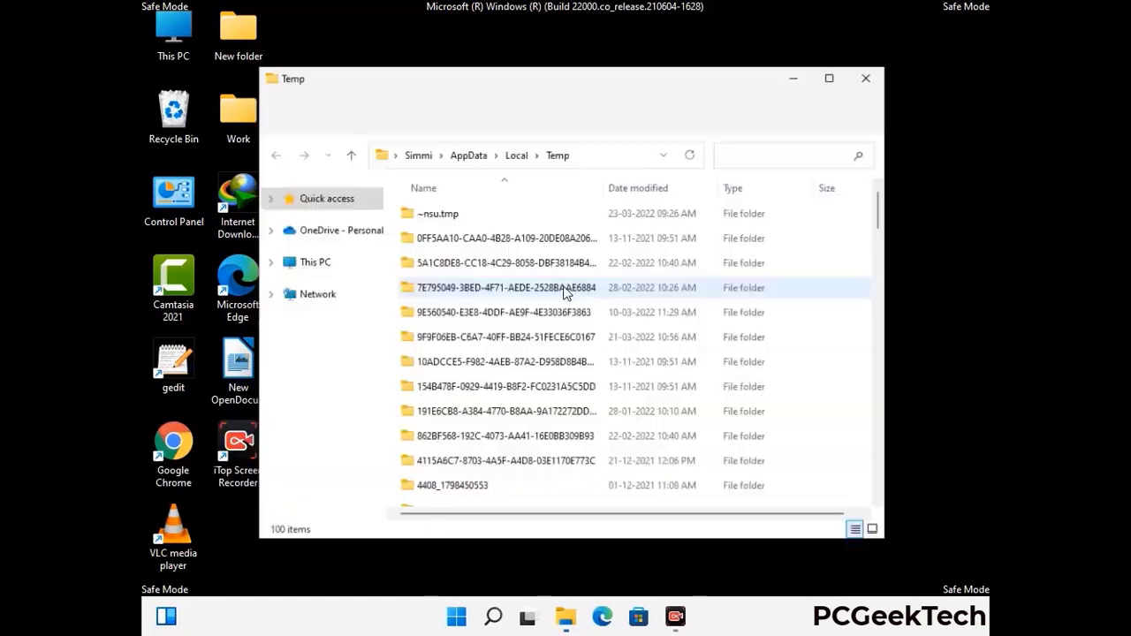
- Delete all items in the AppData\Local\Temp folder and close the folder window
{"action": "left_click", "coordinate": [515, 341]}
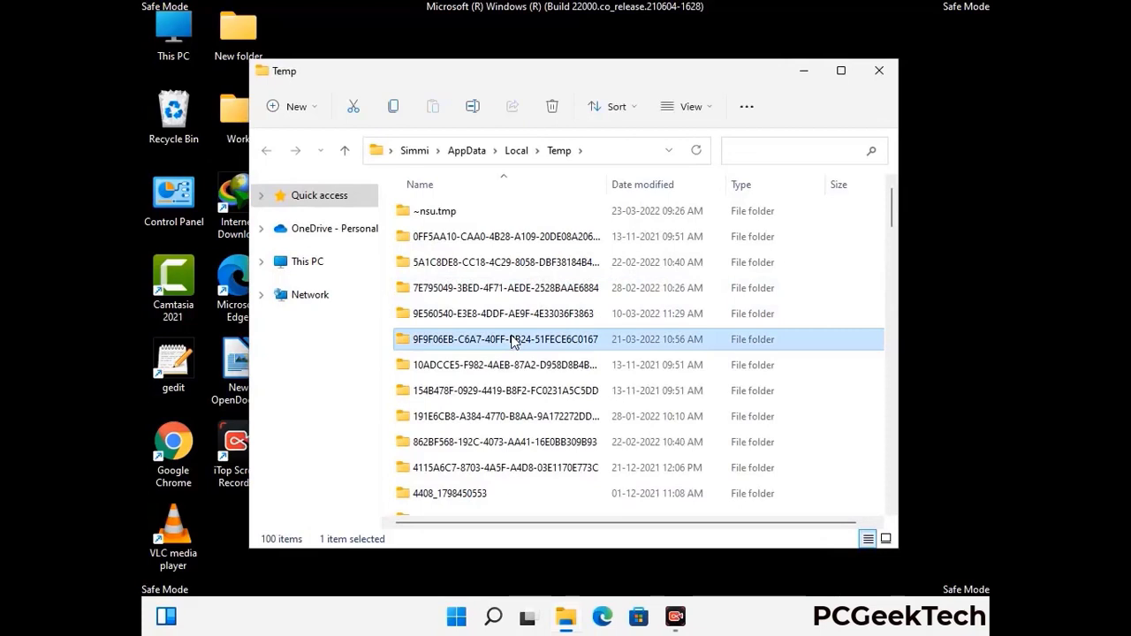
{"action": "key", "text": "ctrl+a"}
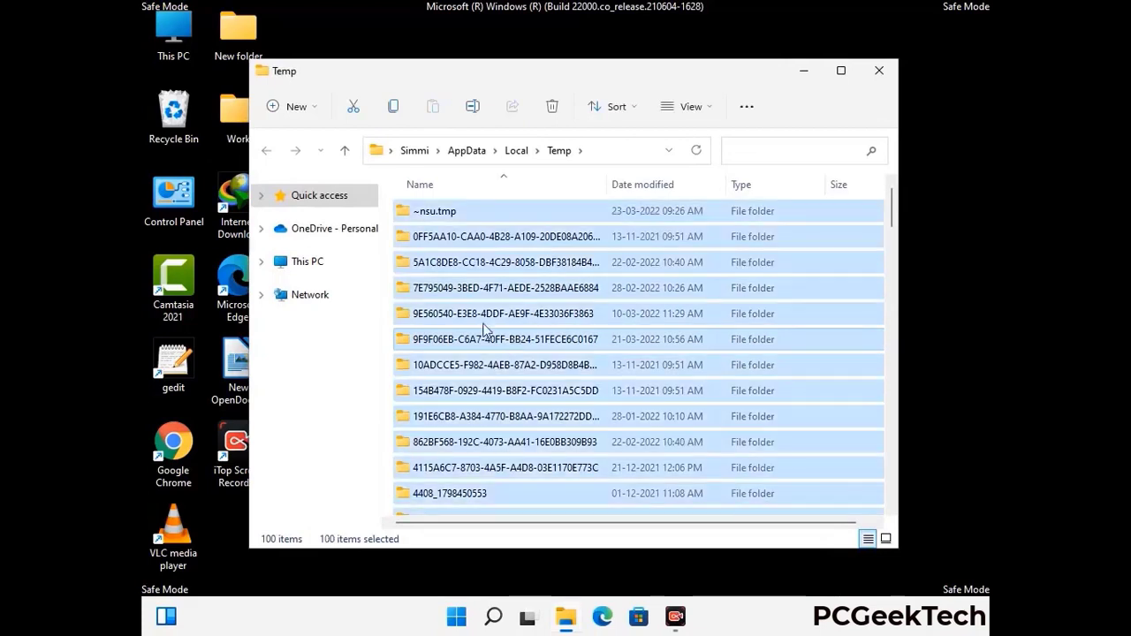
{"action": "left_click", "coordinate": [554, 107]}
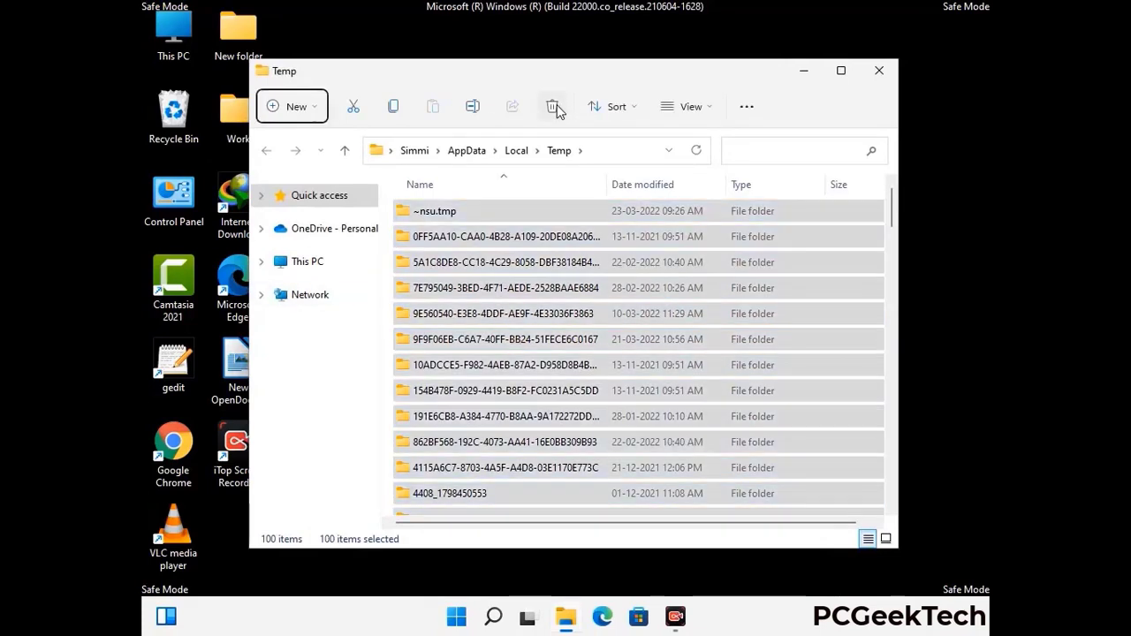
{"action": "left_click", "coordinate": [879, 70]}
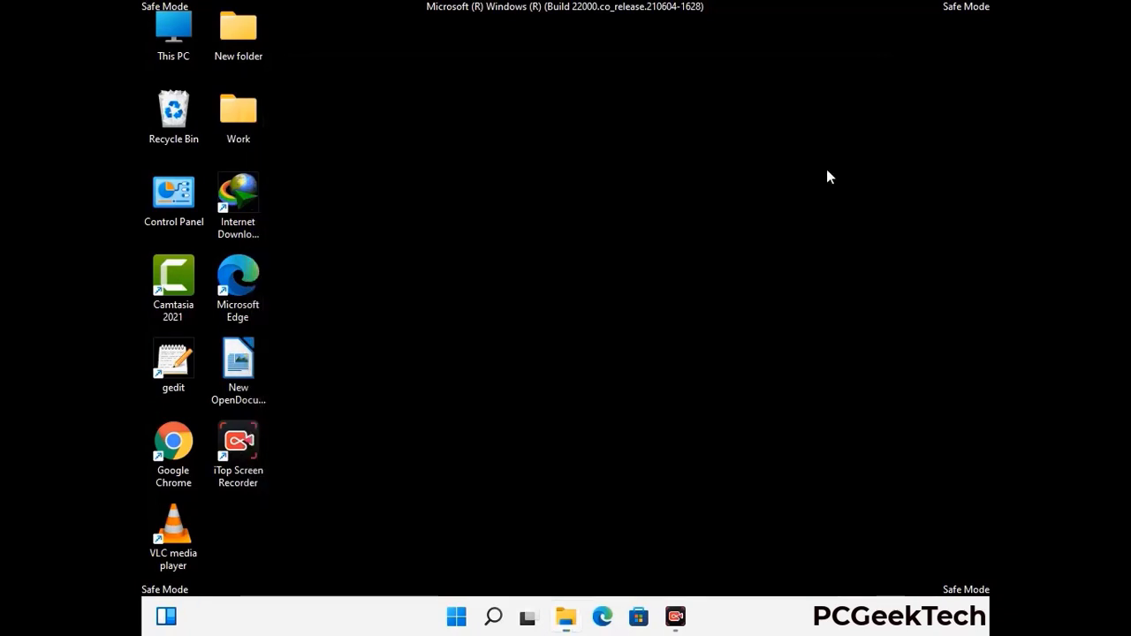
- Open the system temporary files folder by running temp
{"action": "key", "text": "super+r"}
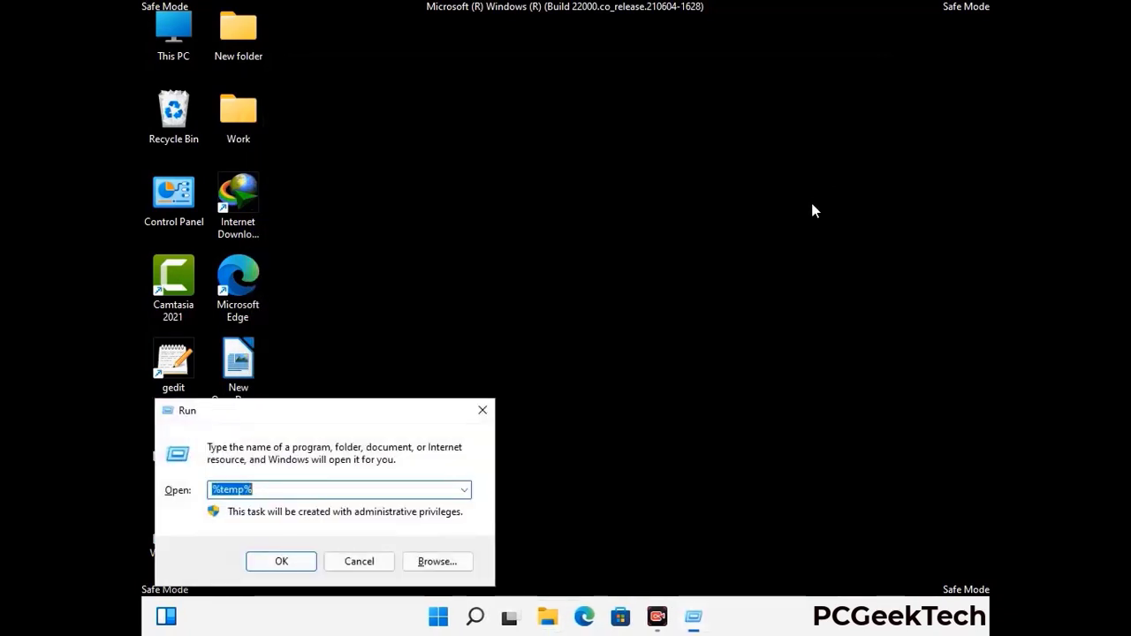
{"action": "left_click_drag", "start_coordinate": [386, 409], "coordinate": [646, 165]}
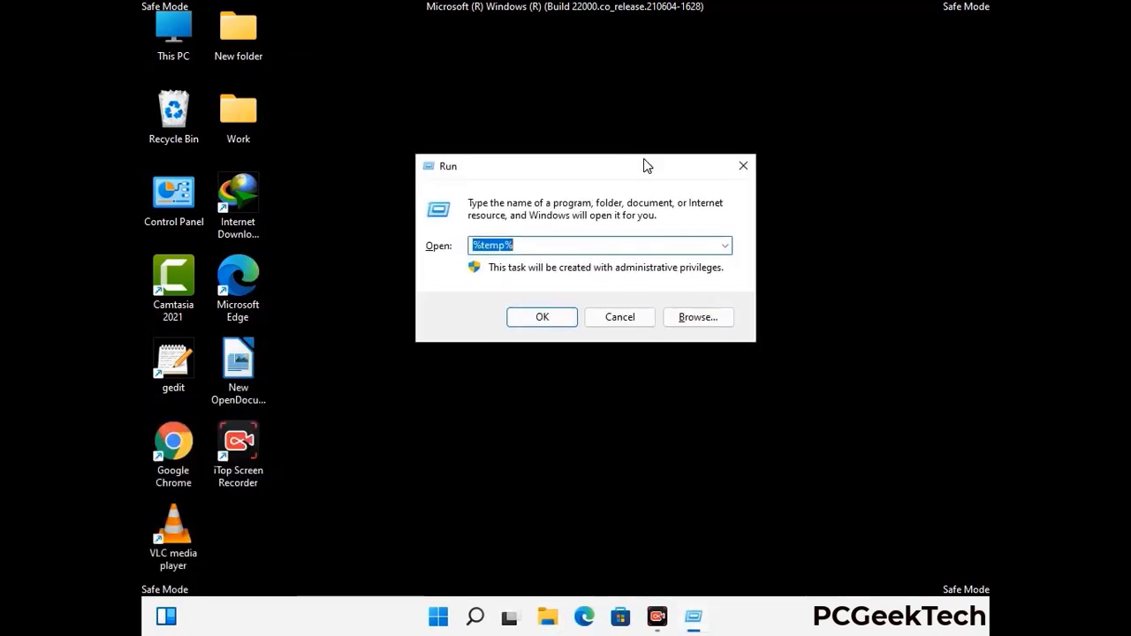
{"action": "type", "text": "temp"}
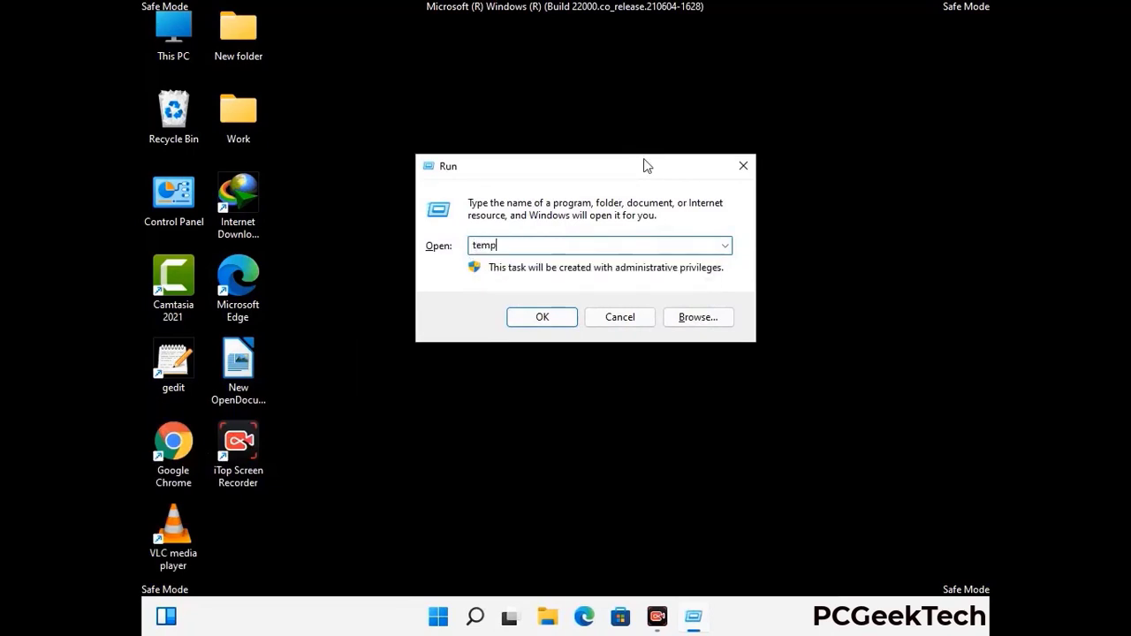
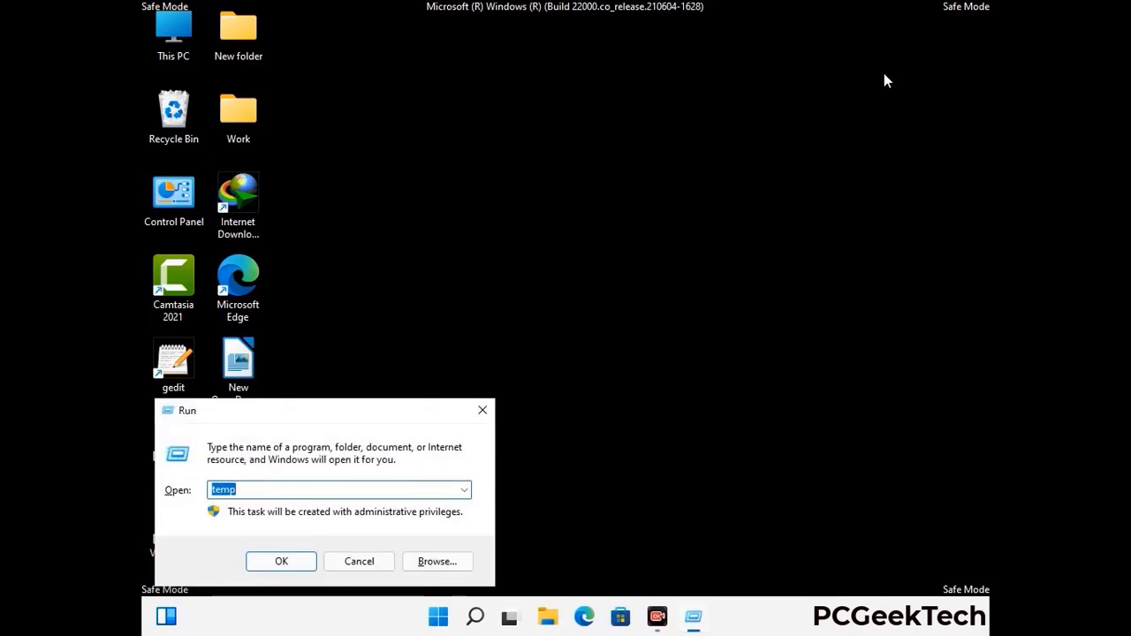
- Open the Registry Editor by running regedit
{"action": "left_click_drag", "start_coordinate": [355, 416], "coordinate": [587, 142]}
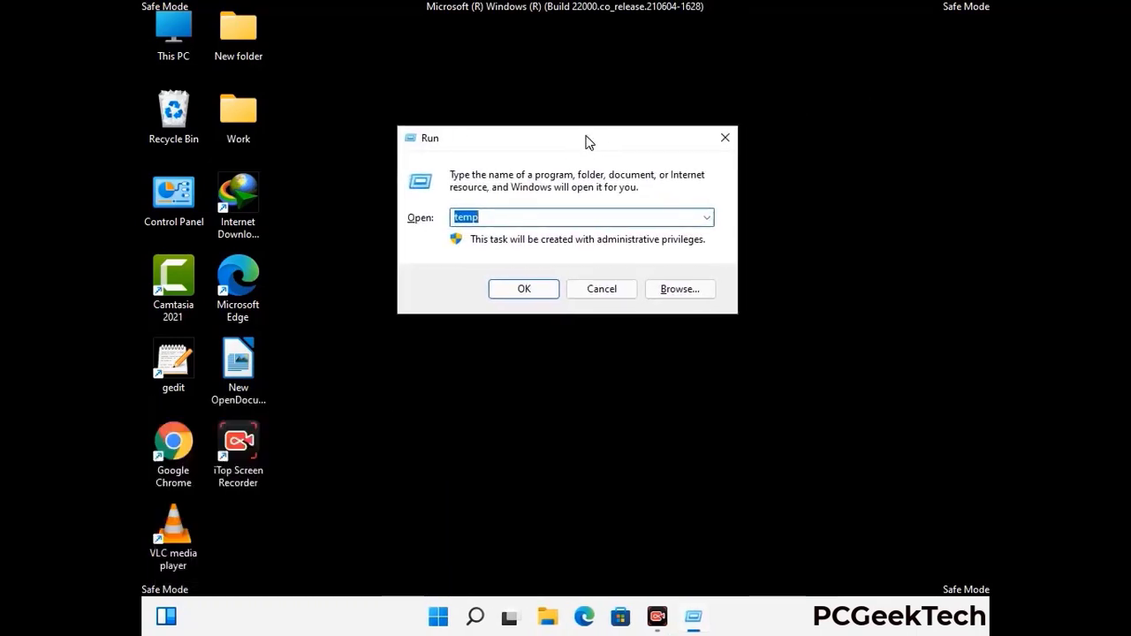
{"action": "type", "text": "regedit"}
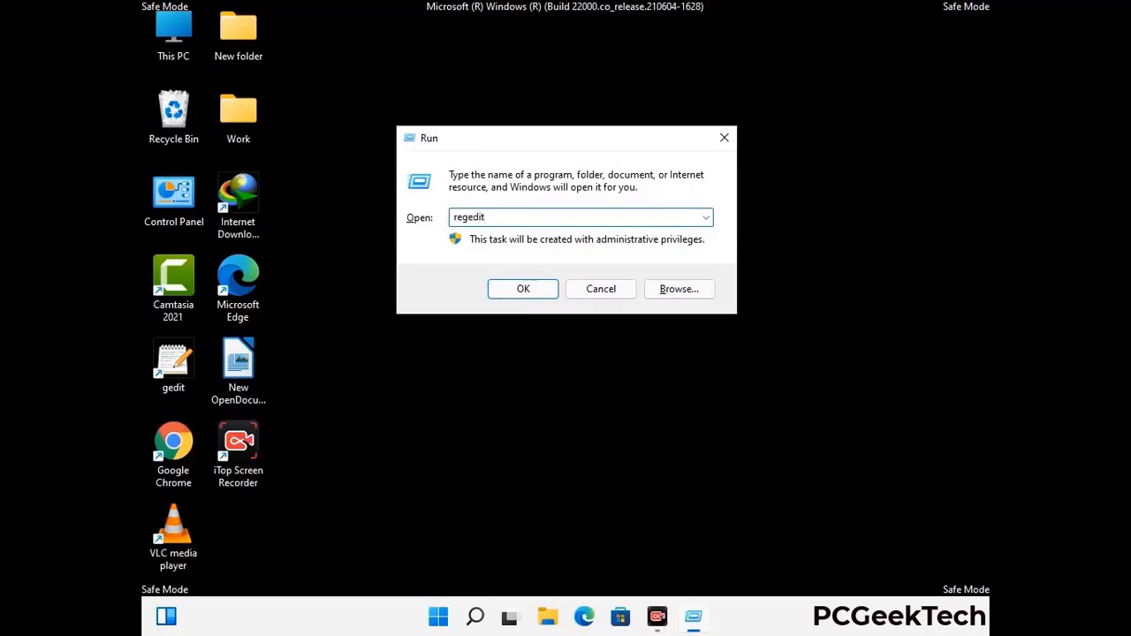
{"action": "key", "text": "Return"}
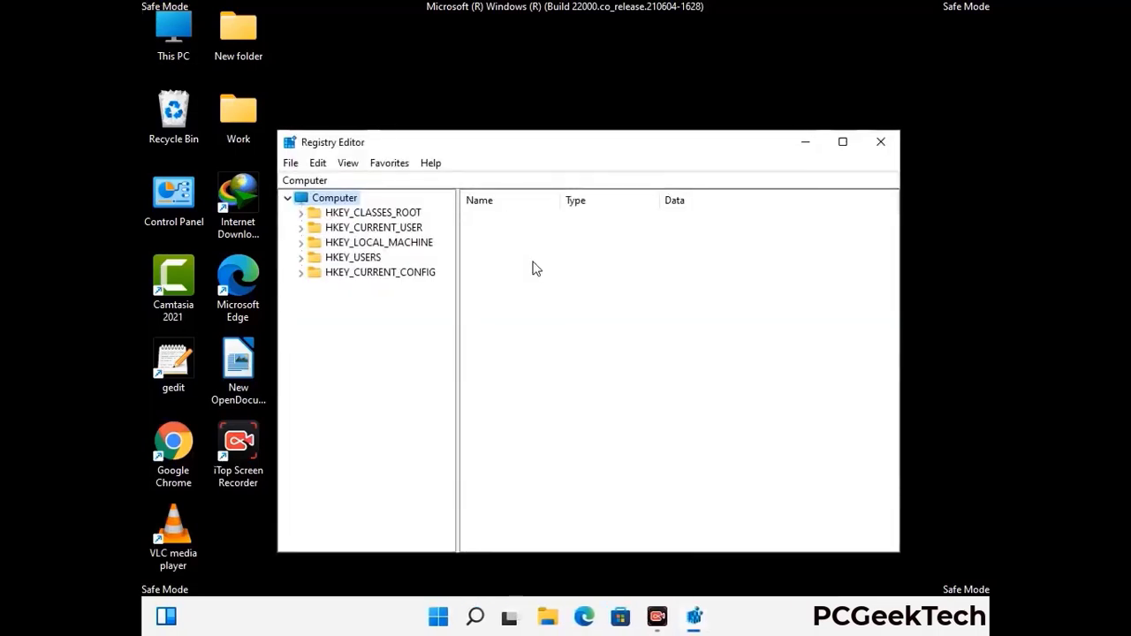
- Expand the registry tree to HKEY_CURRENT_USER\Software\Microsoft
{"action": "left_click", "coordinate": [380, 242]}
{"action": "left_click", "coordinate": [300, 227]}
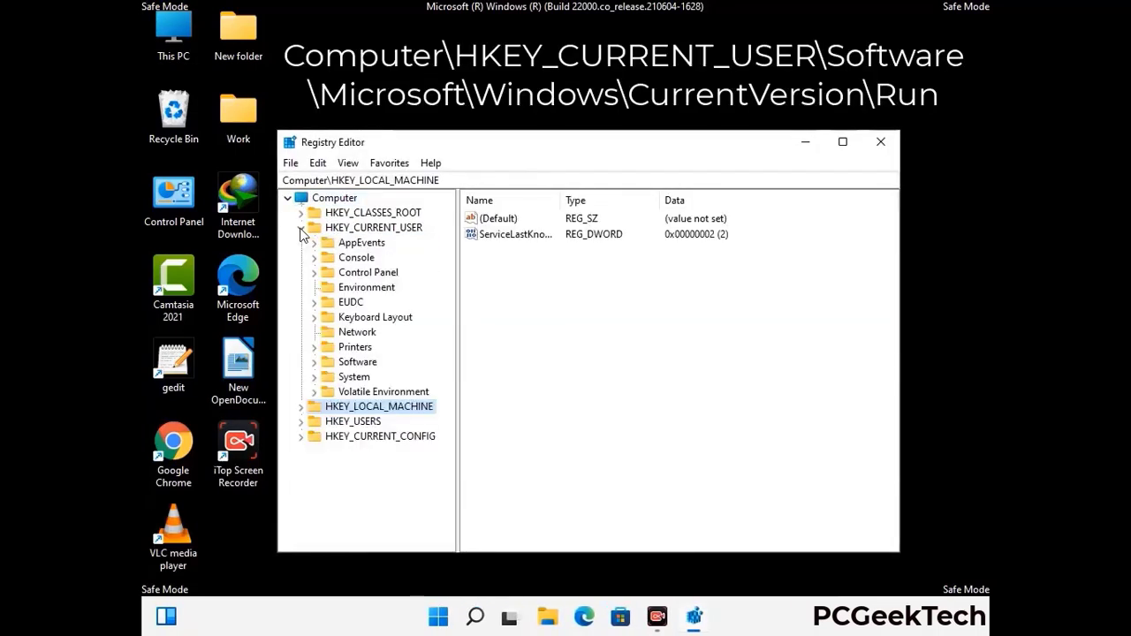
{"action": "left_click", "coordinate": [354, 364]}
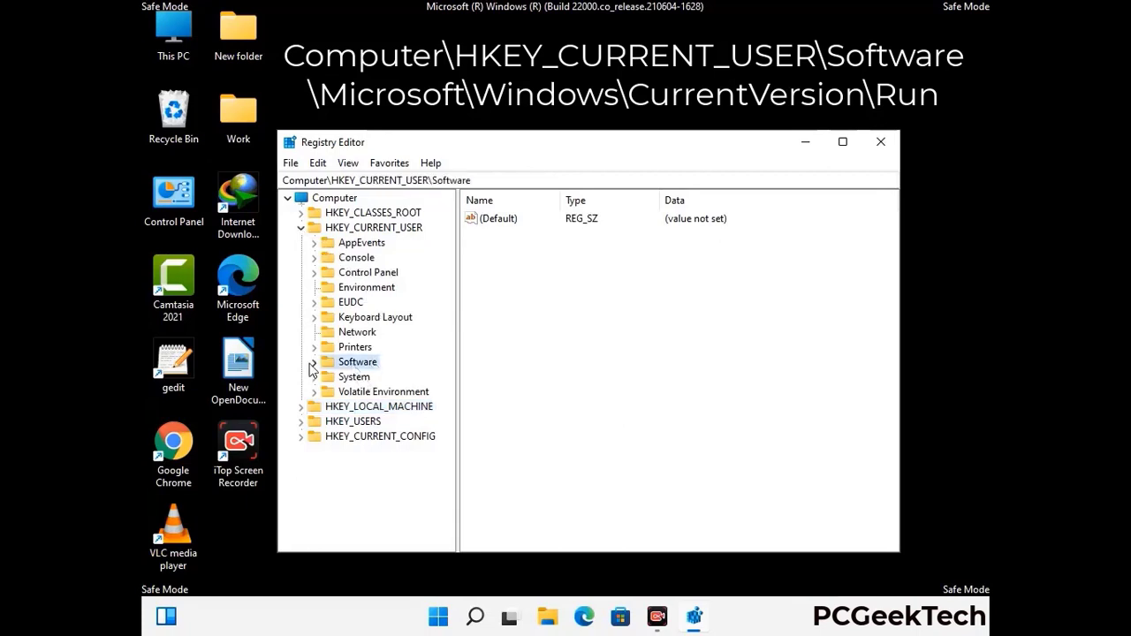
{"action": "left_click", "coordinate": [313, 363]}
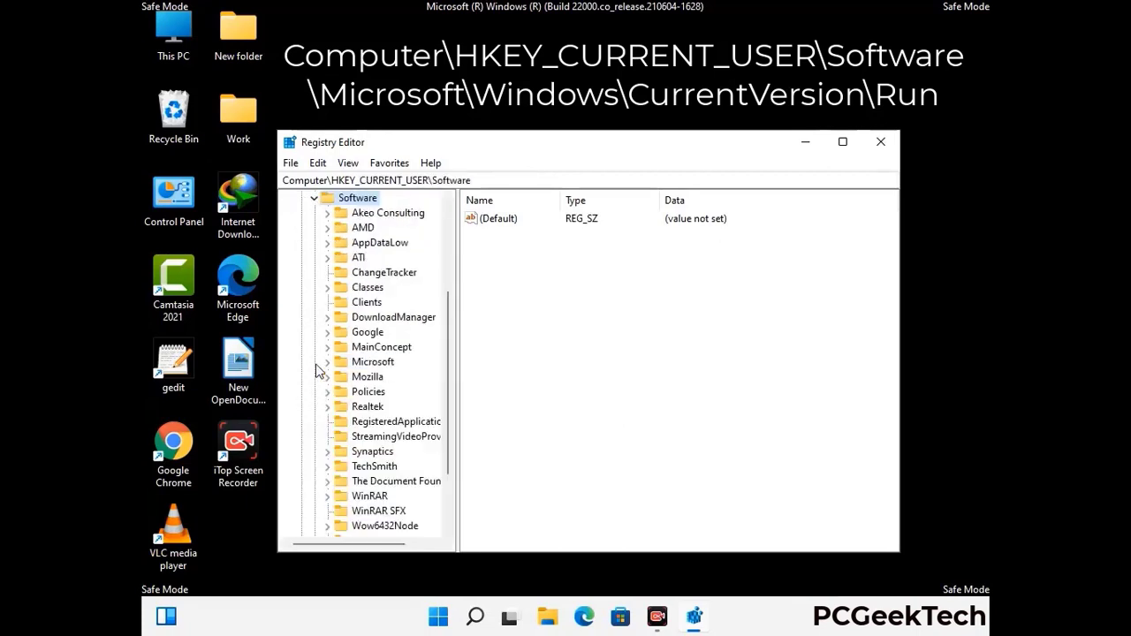
{"action": "left_click", "coordinate": [369, 362]}
{"action": "left_click", "coordinate": [328, 362]}
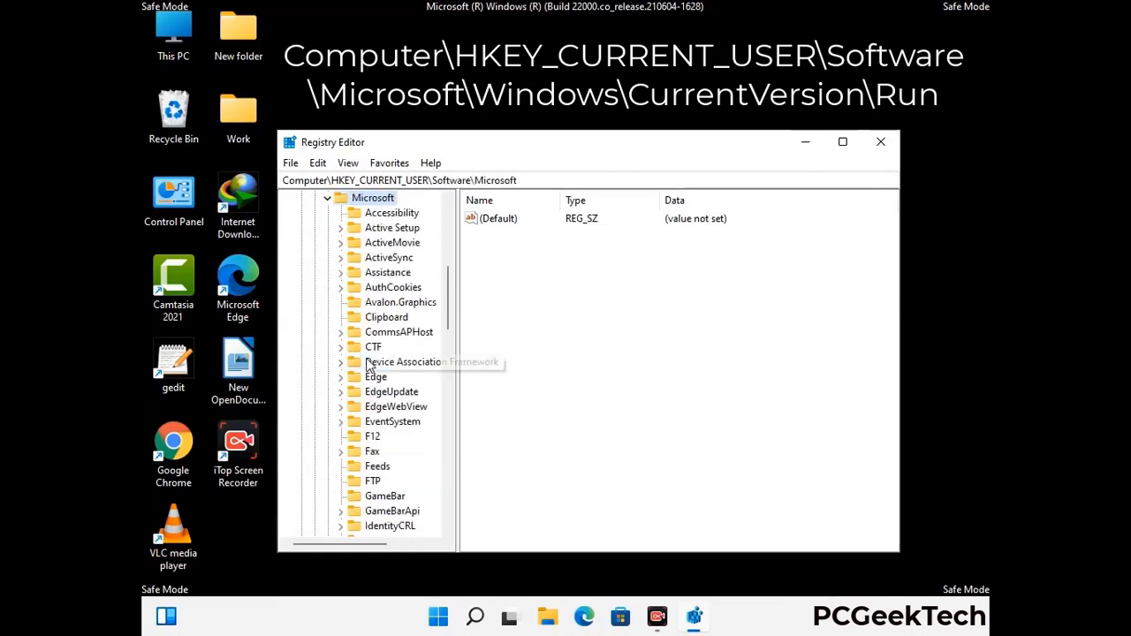
- Expand the Windows key under Microsoft and its CurrentVersion subkey
{"action": "scroll", "coordinate": [409, 386], "scroll_direction": "down", "scroll_amount": 5}
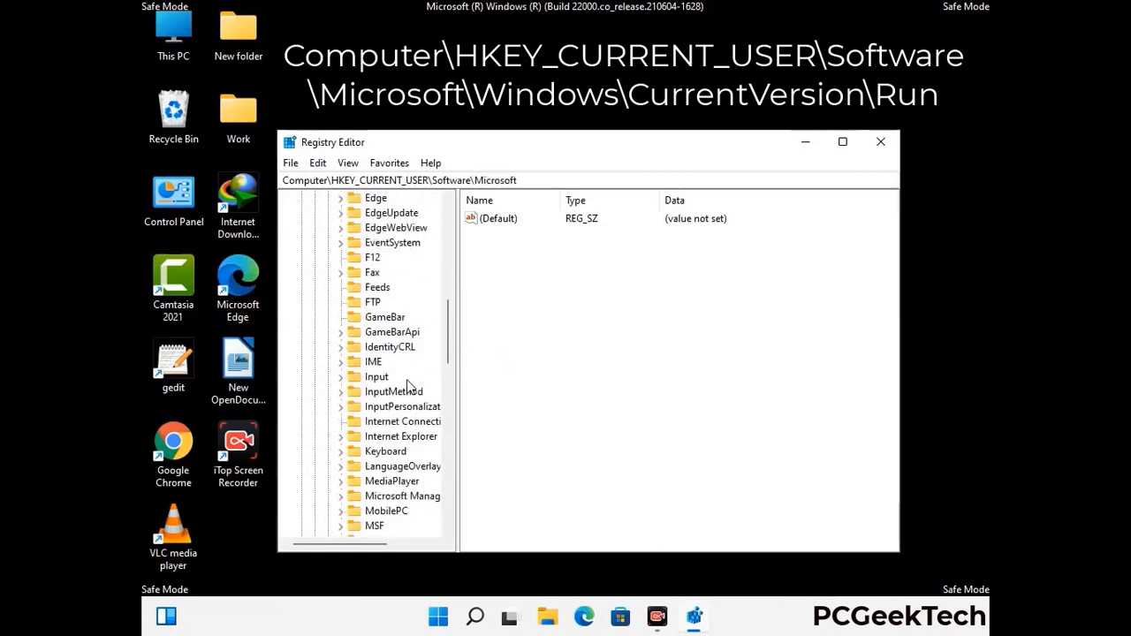
{"action": "scroll", "coordinate": [409, 386], "scroll_direction": "down", "scroll_amount": 3}
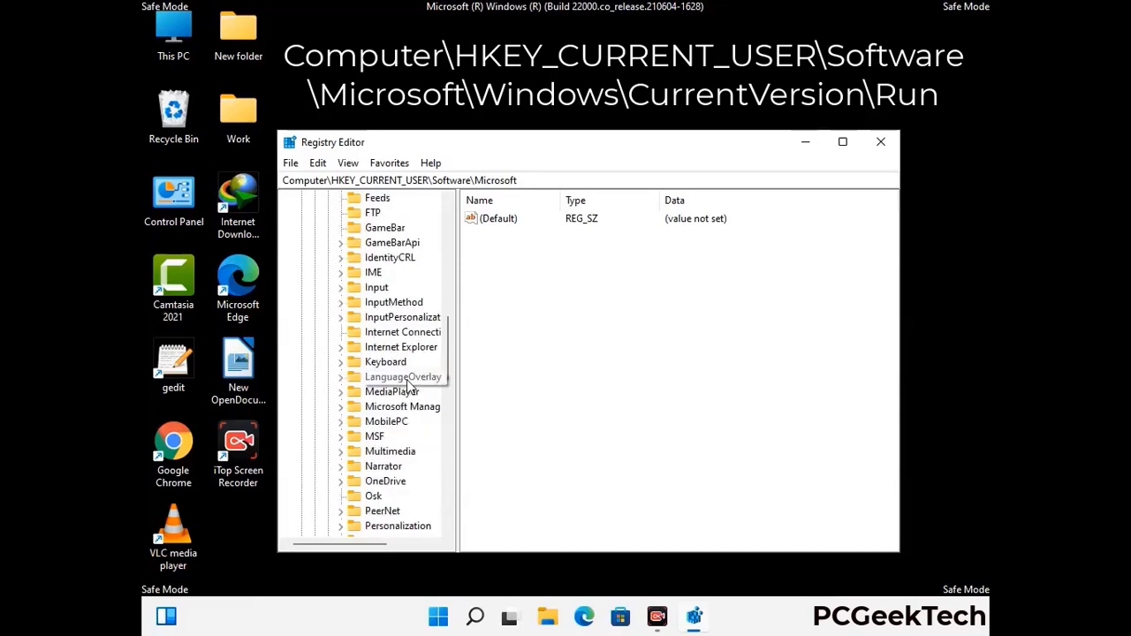
{"action": "scroll", "coordinate": [409, 386], "scroll_direction": "down", "scroll_amount": 6}
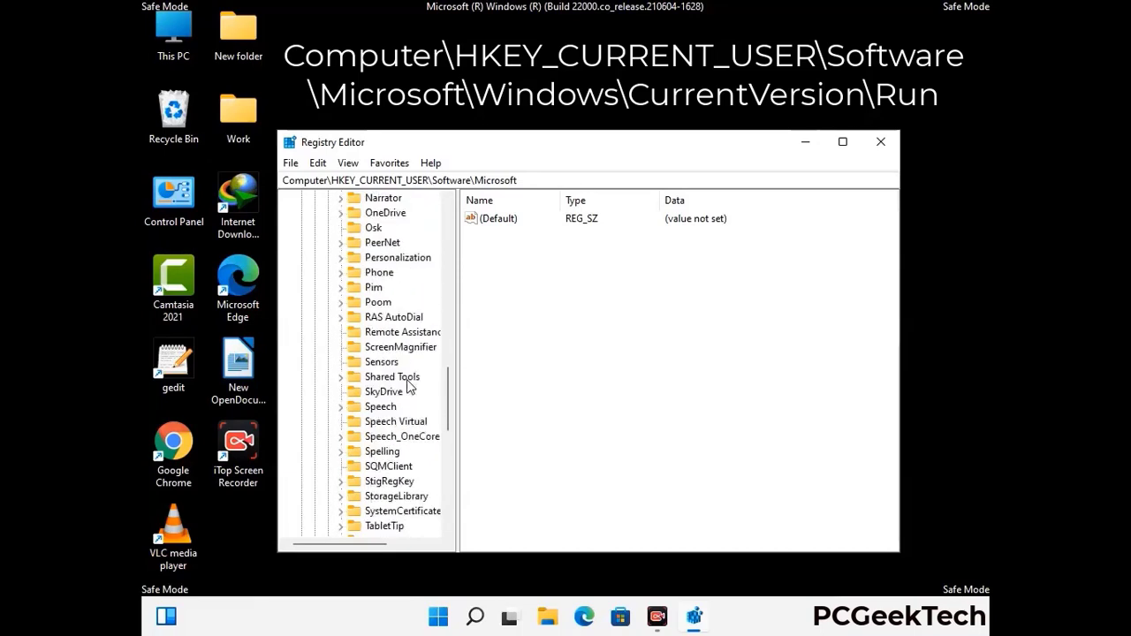
{"action": "scroll", "coordinate": [409, 386], "scroll_direction": "down", "scroll_amount": 3}
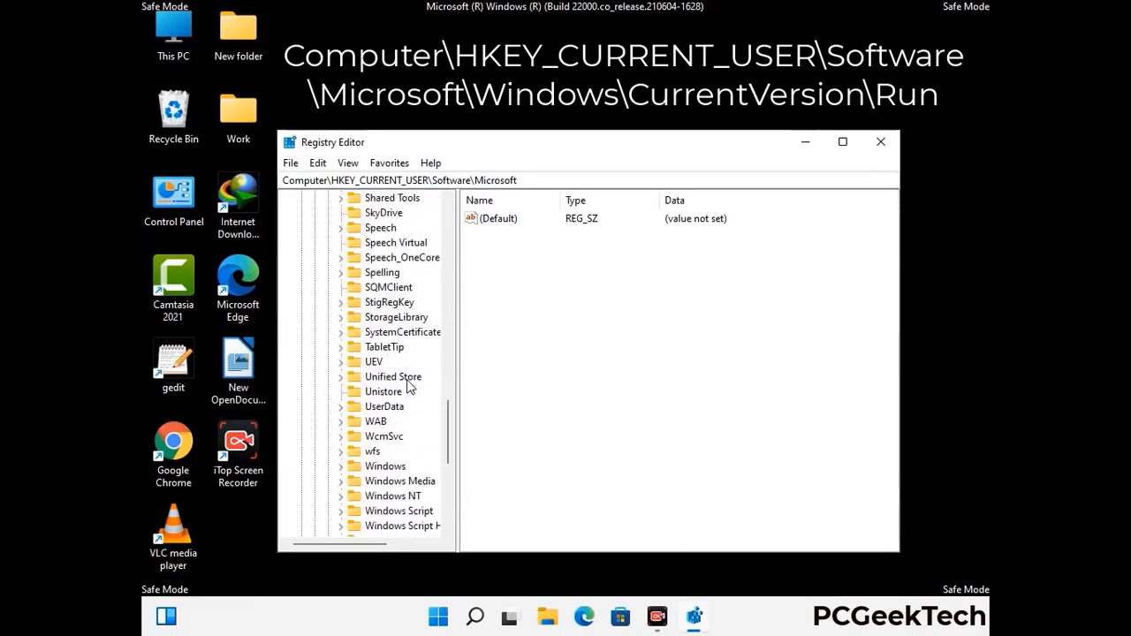
{"action": "double_click", "coordinate": [389, 423]}
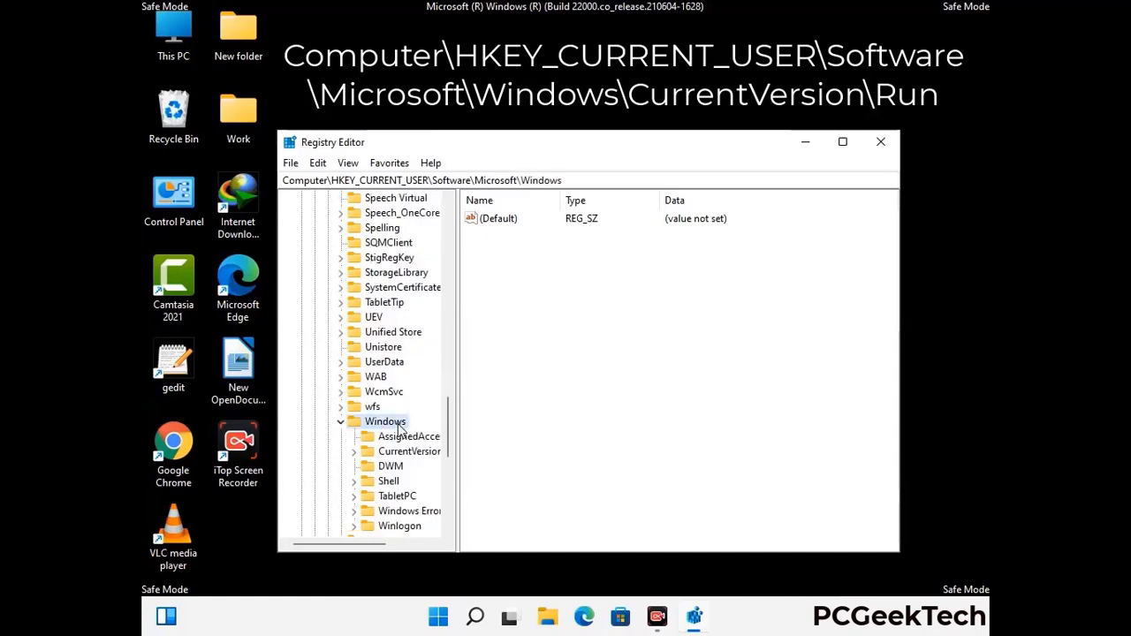
{"action": "left_click", "coordinate": [410, 407]}
{"action": "double_click", "coordinate": [412, 412]}
- Open the Run key under CurrentVersion to list its startup entries
{"action": "scroll", "coordinate": [407, 389], "scroll_direction": "down", "scroll_amount": 5}
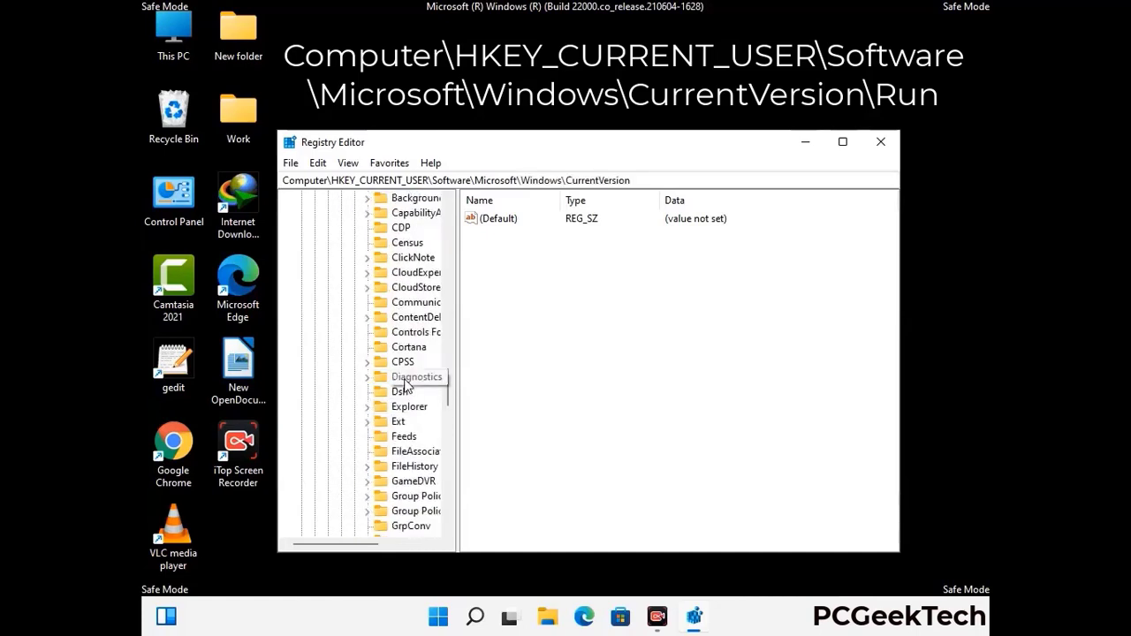
{"action": "scroll", "coordinate": [405, 385], "scroll_direction": "down", "scroll_amount": 4}
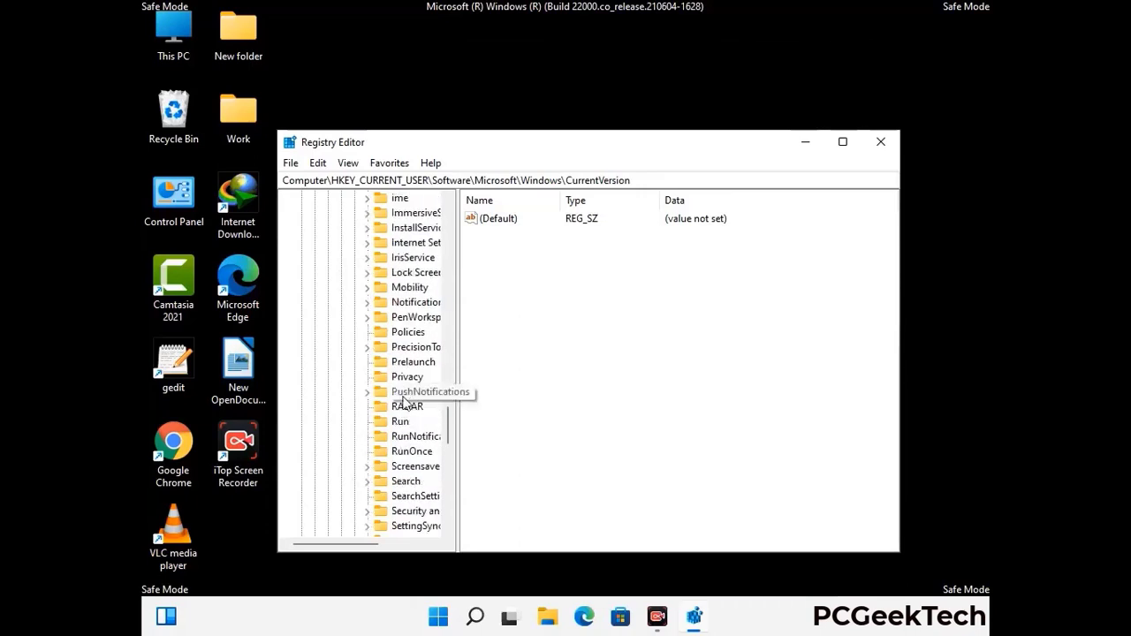
{"action": "scroll", "coordinate": [407, 384], "scroll_direction": "down", "scroll_amount": 1}
{"action": "left_click", "coordinate": [402, 424]}
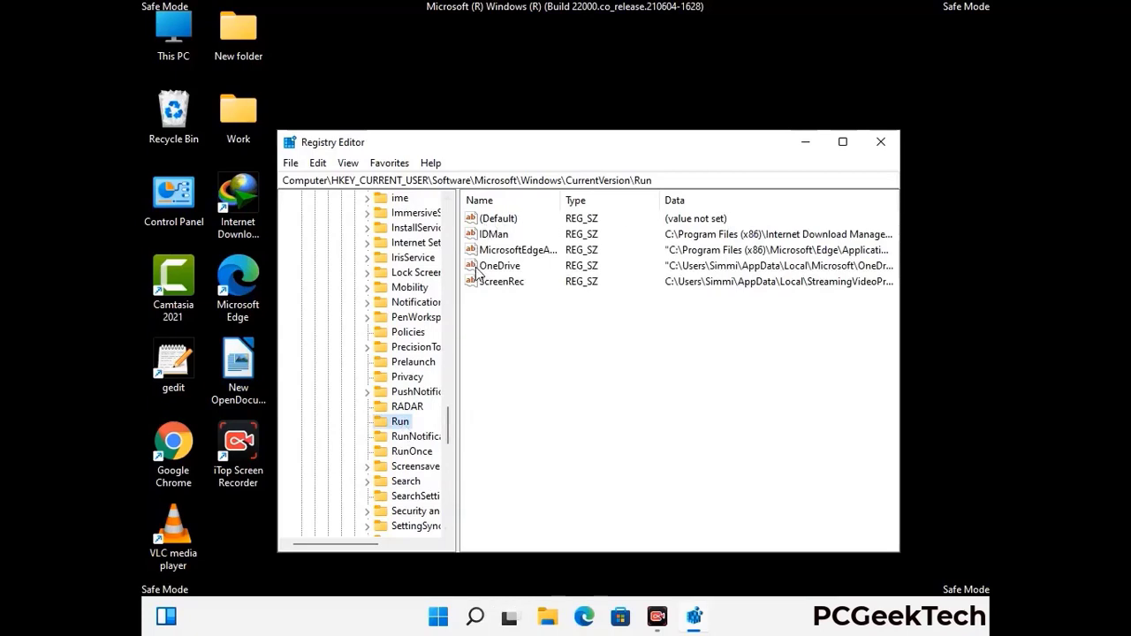
- Delete the ScreenRec value from the Run key and confirm the permanent deletion
{"action": "left_click", "coordinate": [499, 283]}
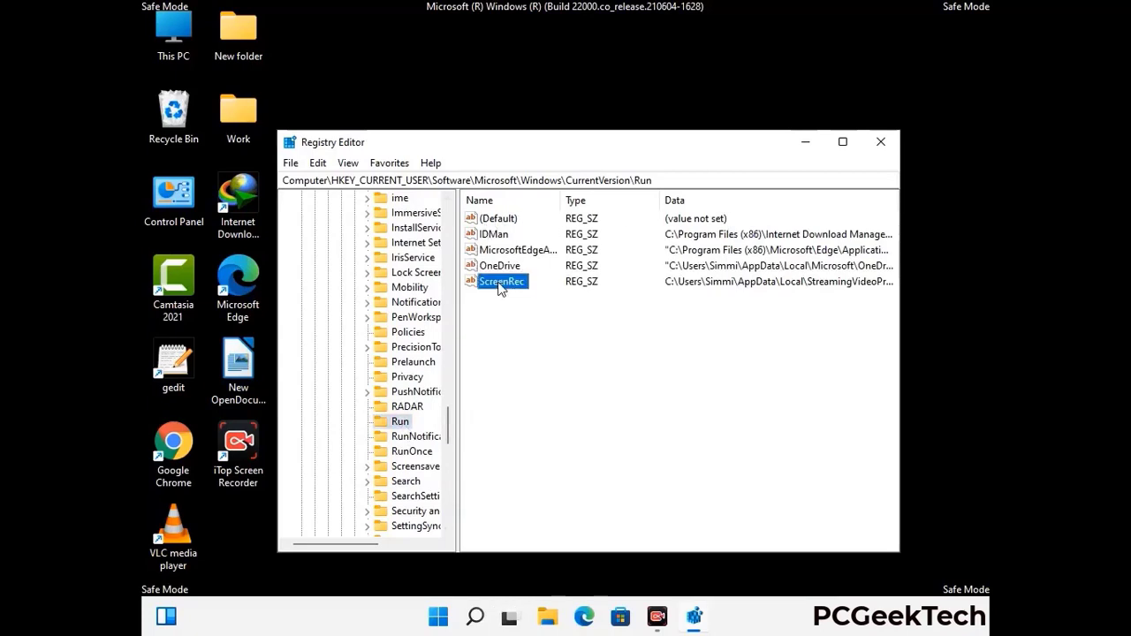
{"action": "left_click", "coordinate": [533, 285]}
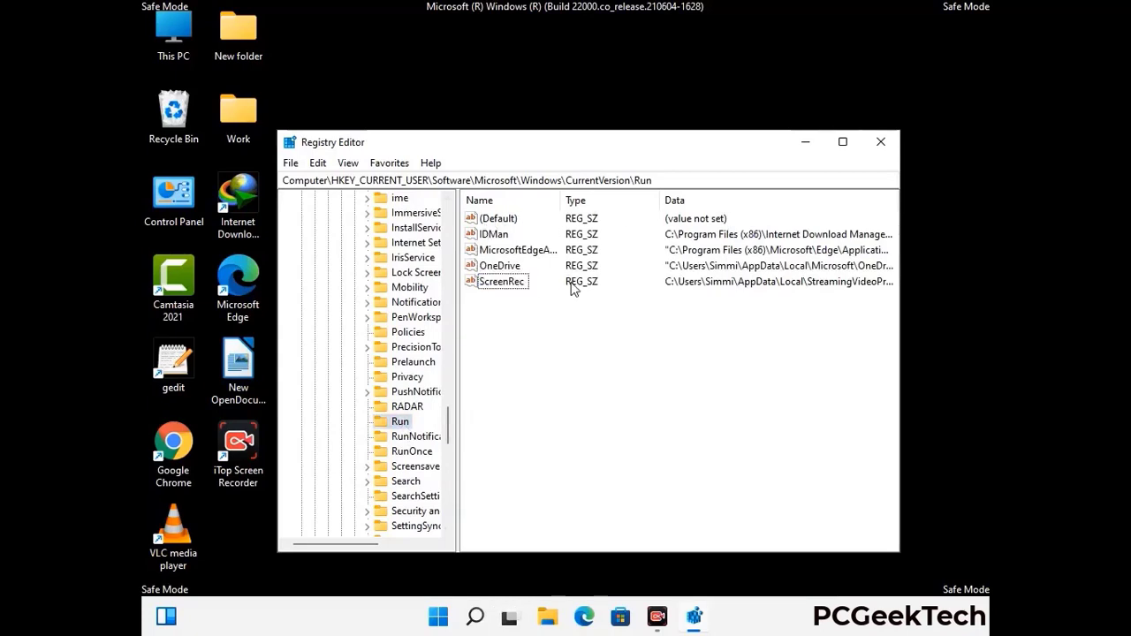
{"action": "left_click", "coordinate": [510, 288]}
{"action": "right_click", "coordinate": [511, 289]}
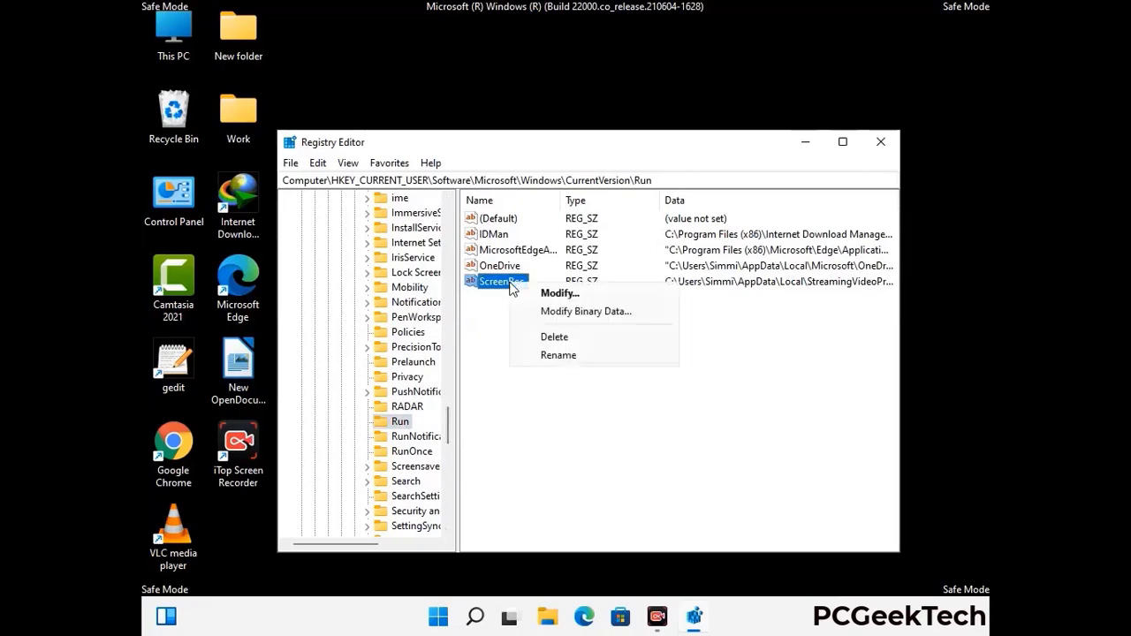
{"action": "left_click", "coordinate": [555, 337]}
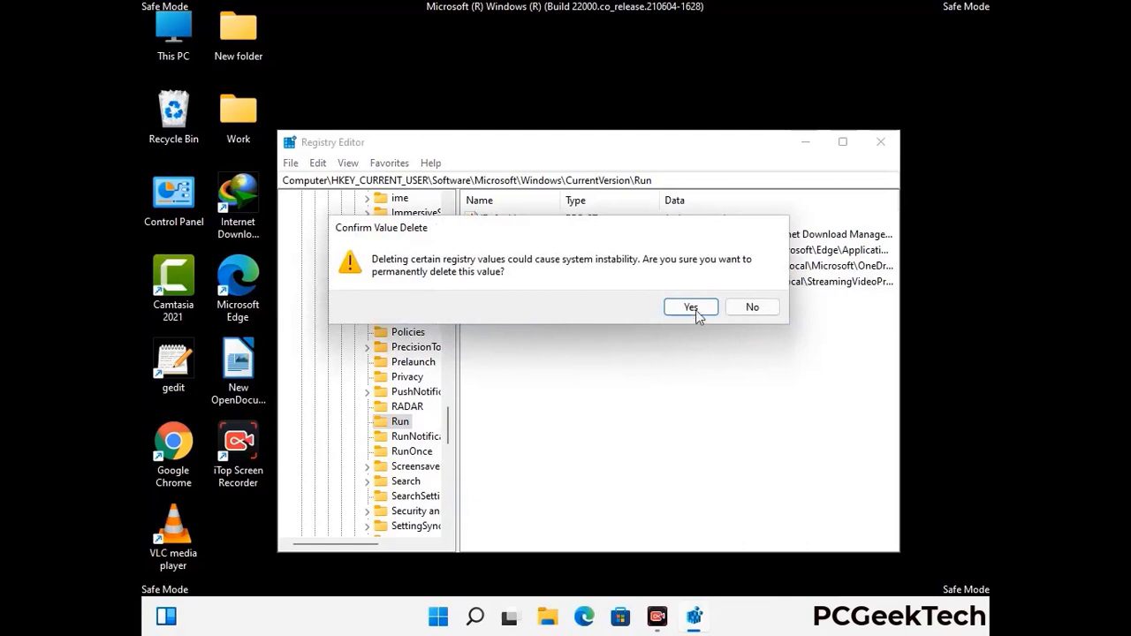
{"action": "left_click", "coordinate": [690, 308]}
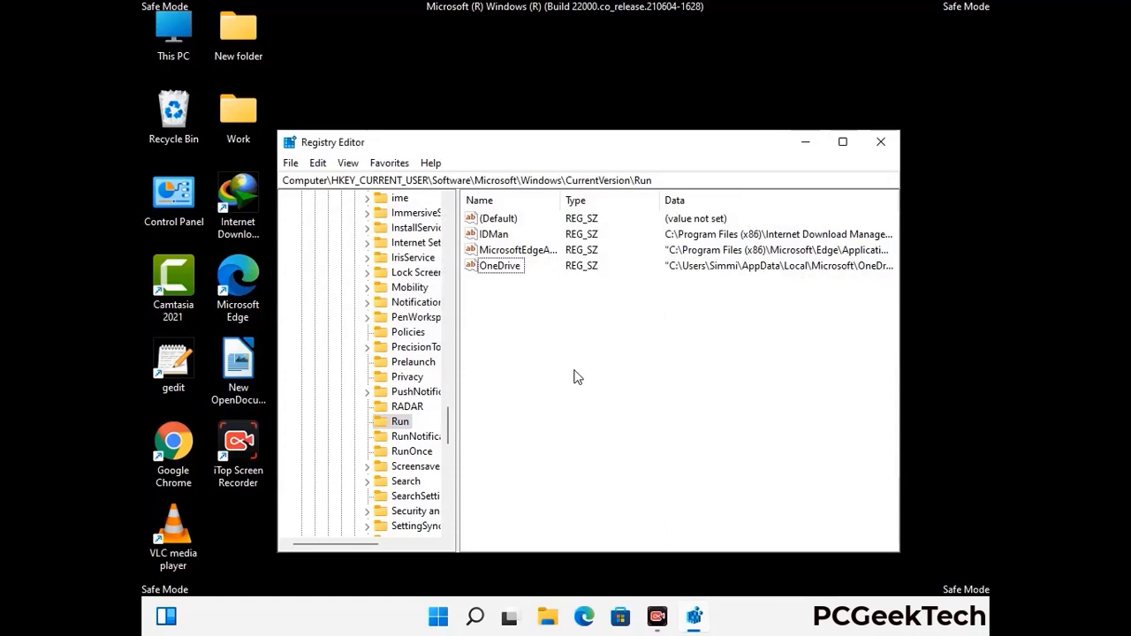
- Search the registry keys, values and data for "Virus Name", and close Registry Editor after stopping the search
{"action": "key", "text": "ctrl+f"}
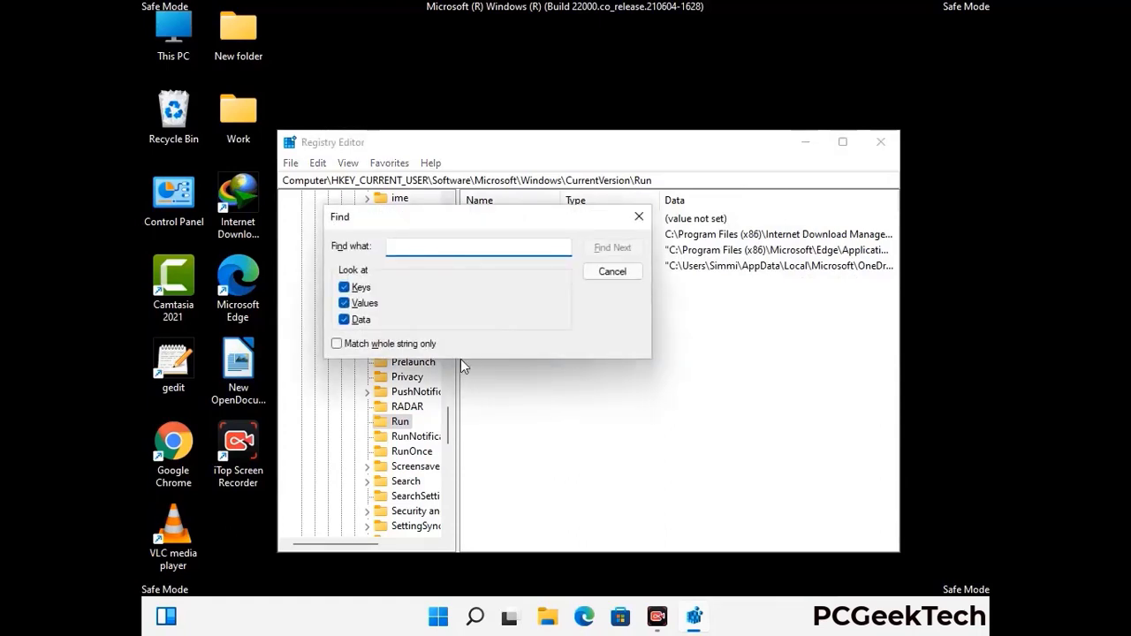
{"action": "type", "text": "Vl"}
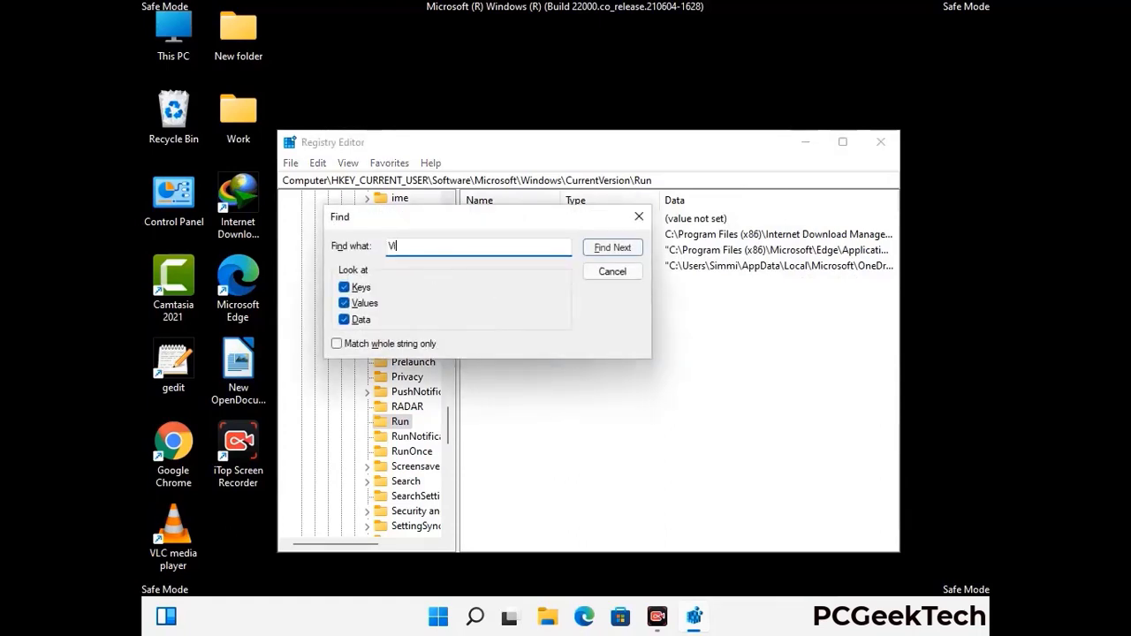
{"action": "type", "text": "rus N"}
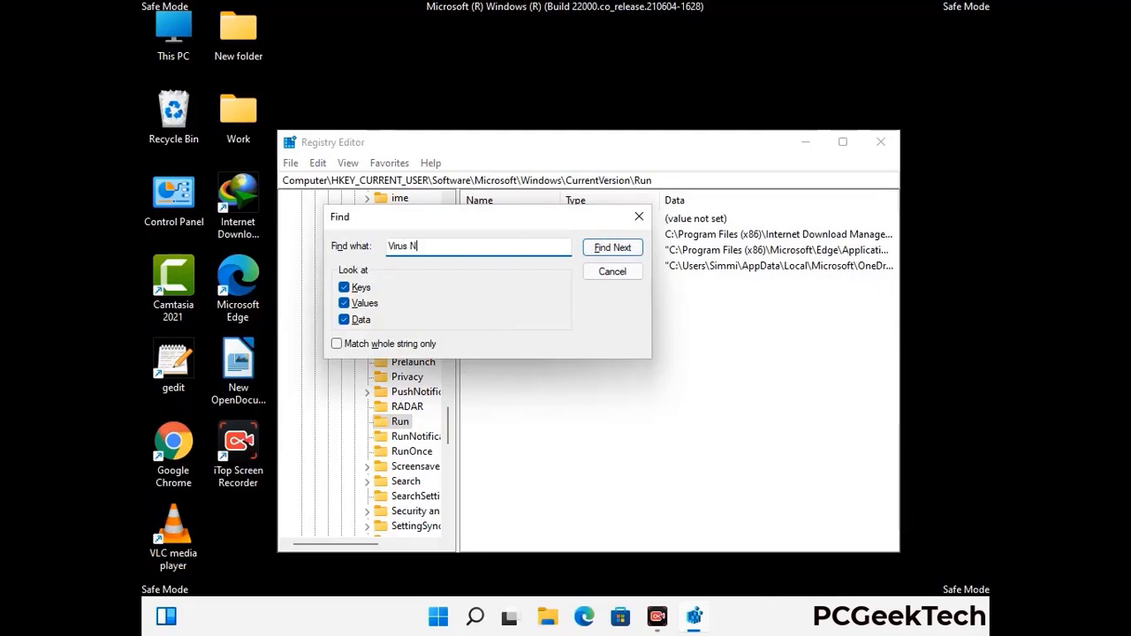
{"action": "type", "text": "ame"}
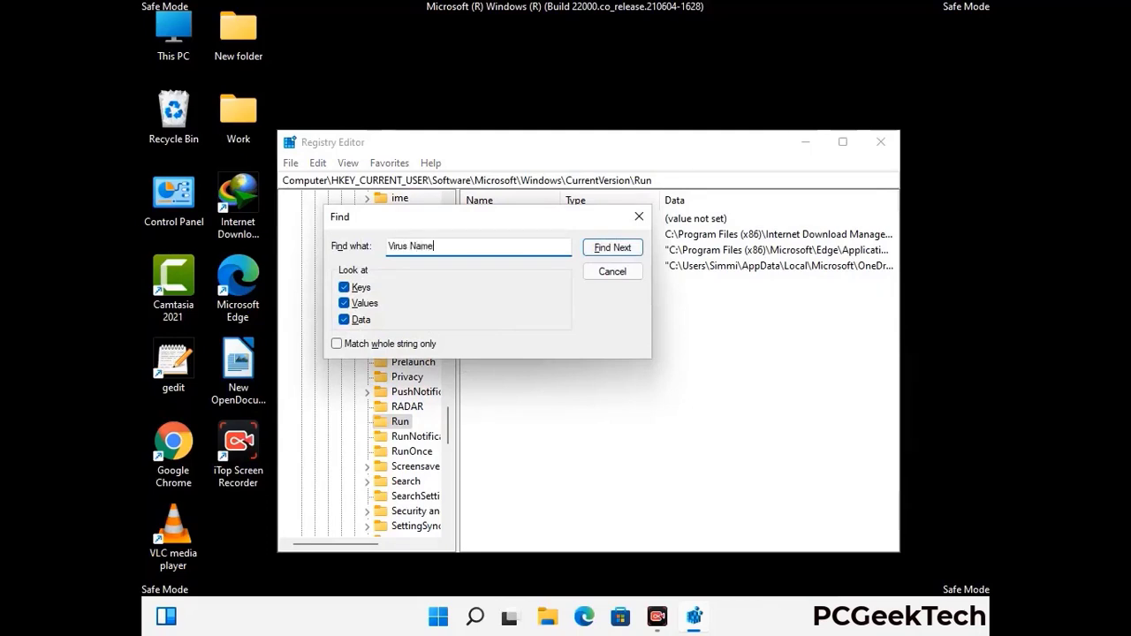
{"action": "left_click", "coordinate": [599, 251]}
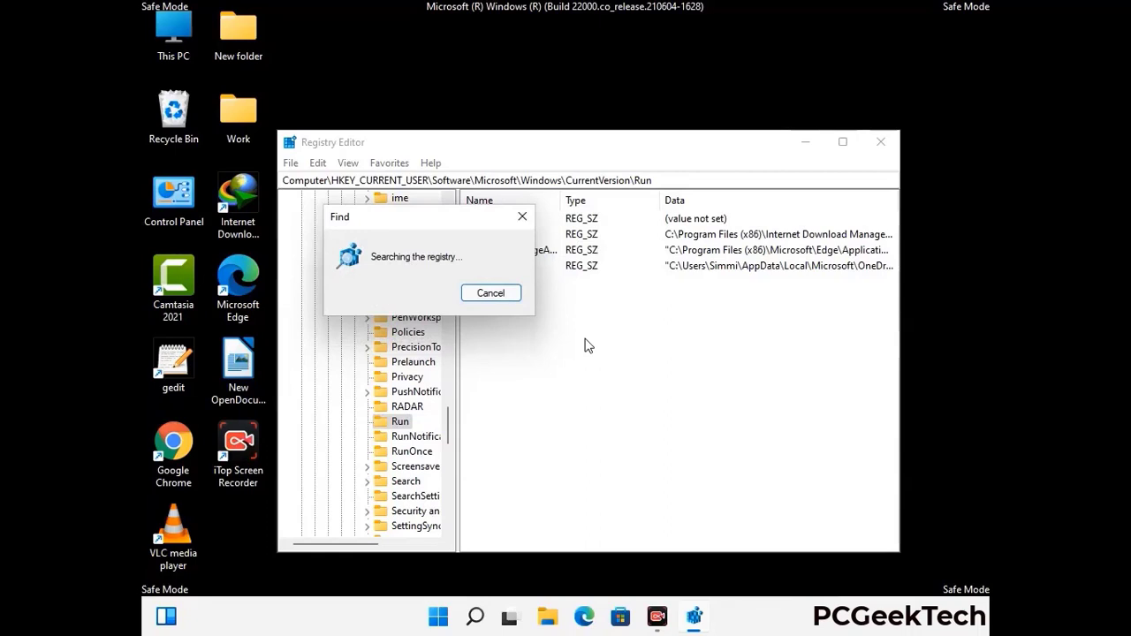
{"action": "left_click", "coordinate": [522, 216]}
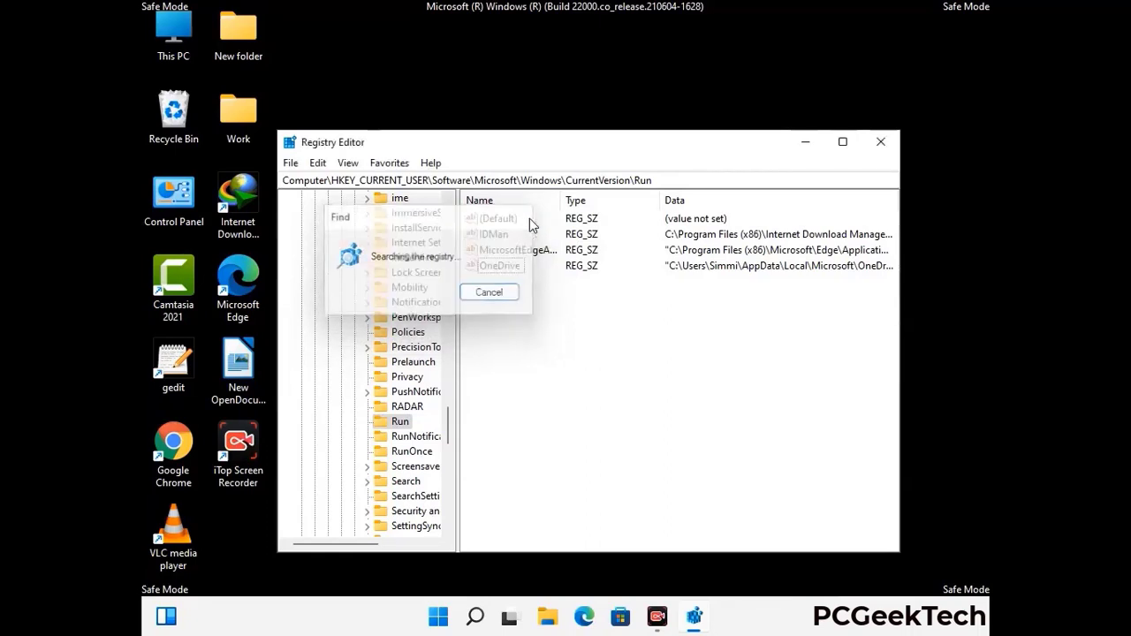
{"action": "left_click", "coordinate": [882, 144]}
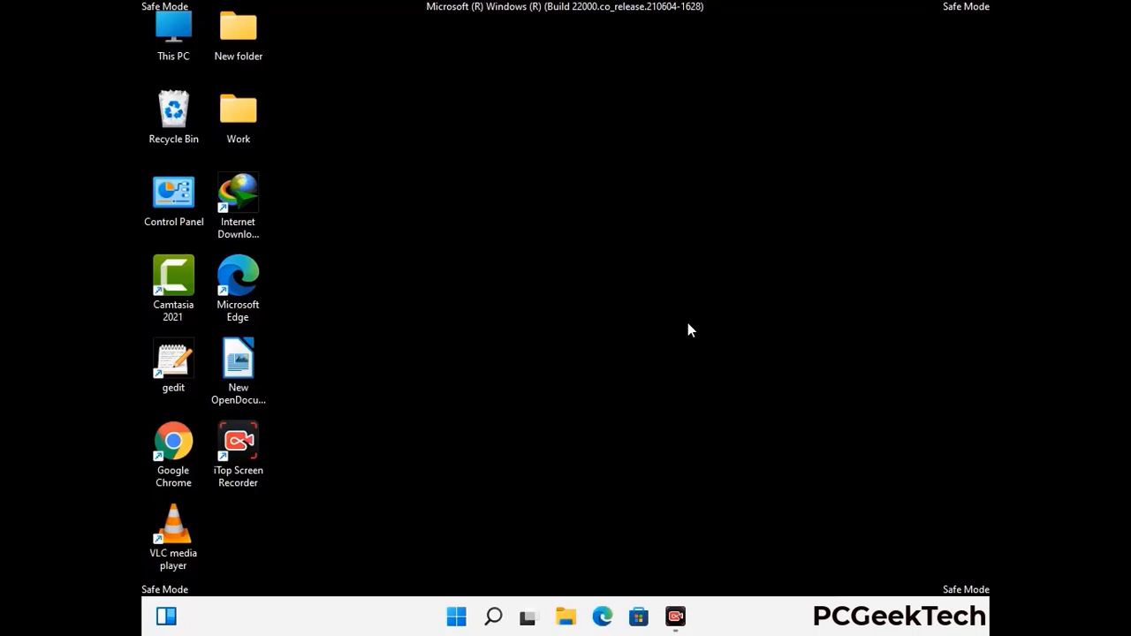
- Open System Configuration by running the msconfig command
{"action": "key", "text": "super+r"}
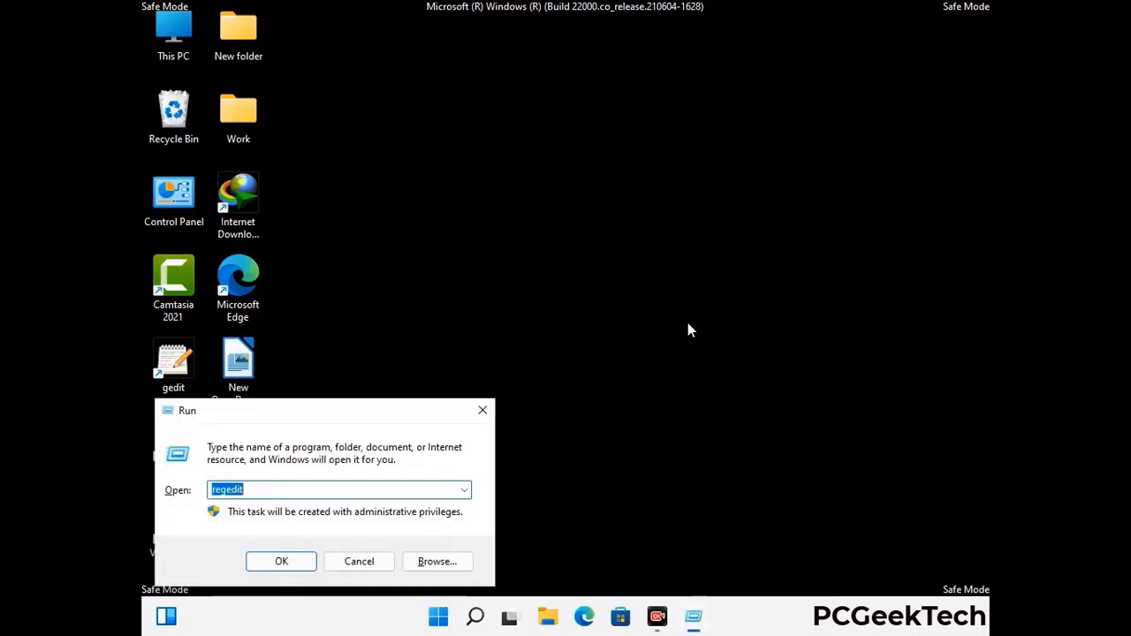
{"action": "left_click_drag", "start_coordinate": [328, 411], "coordinate": [577, 172]}
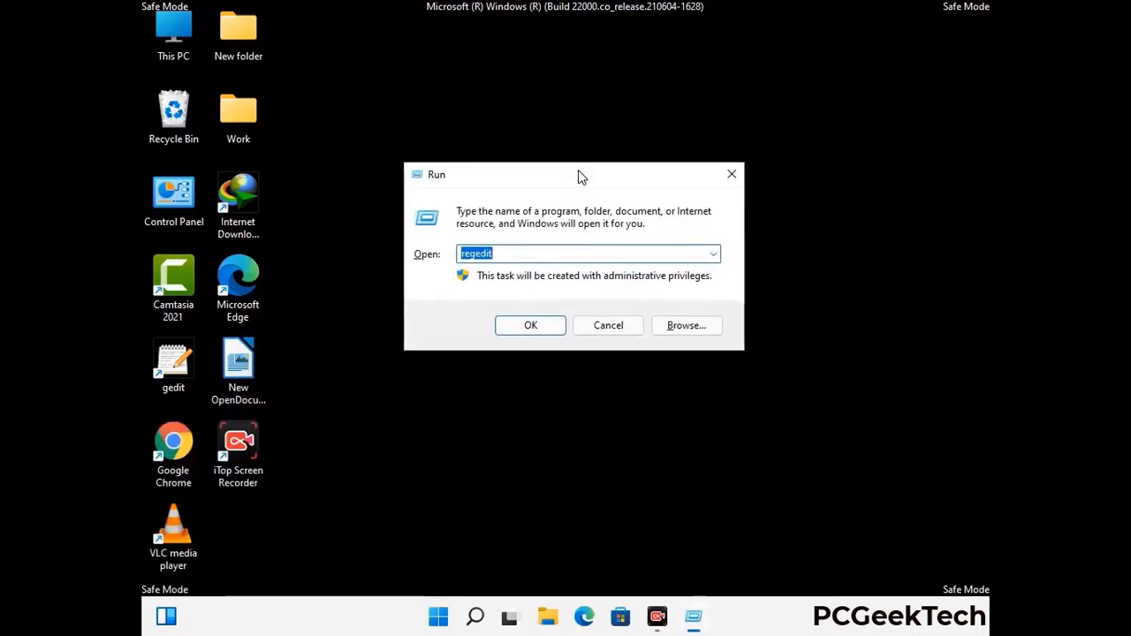
{"action": "type", "text": "msconfig"}
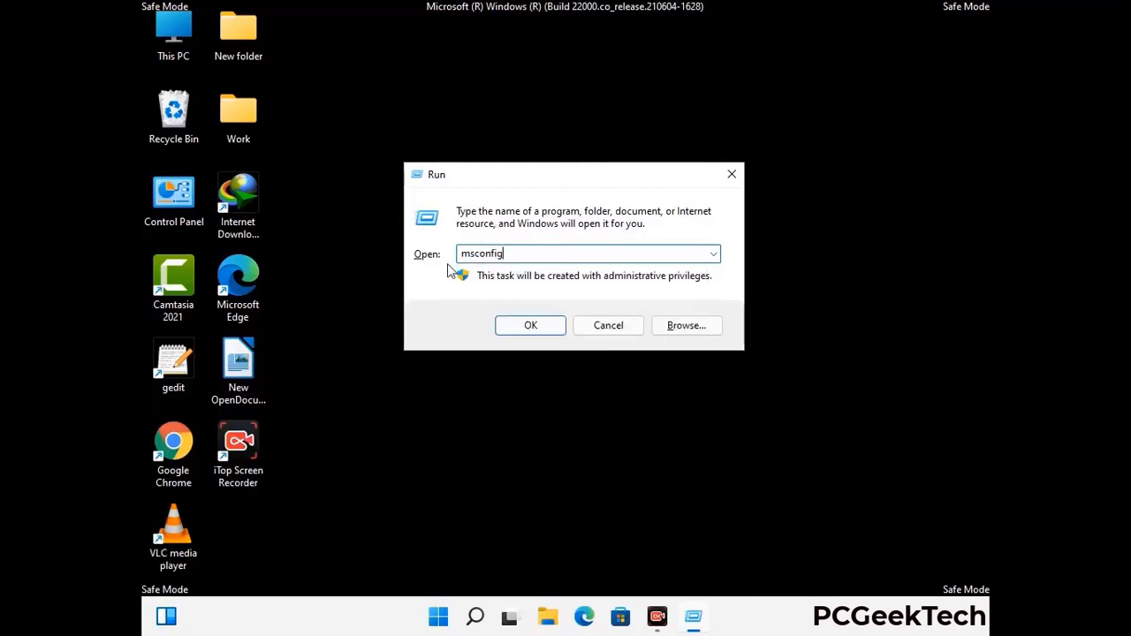
{"action": "left_click", "coordinate": [527, 326]}
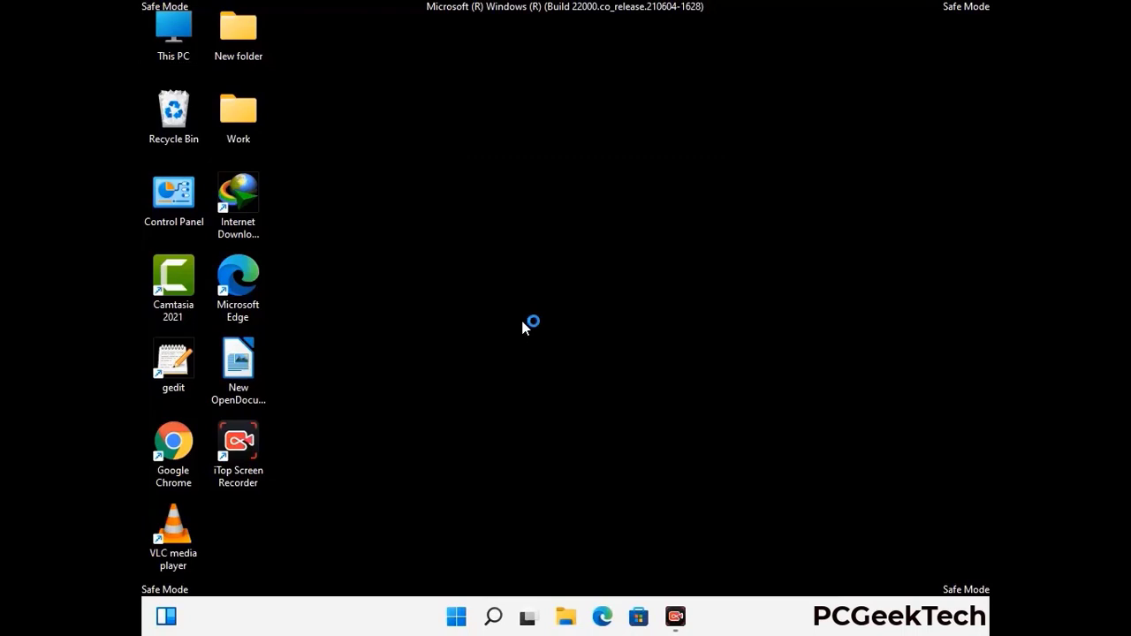
- Turn off the Safe boot option in the boot settings for Windows 11
{"action": "left_click", "coordinate": [389, 176]}
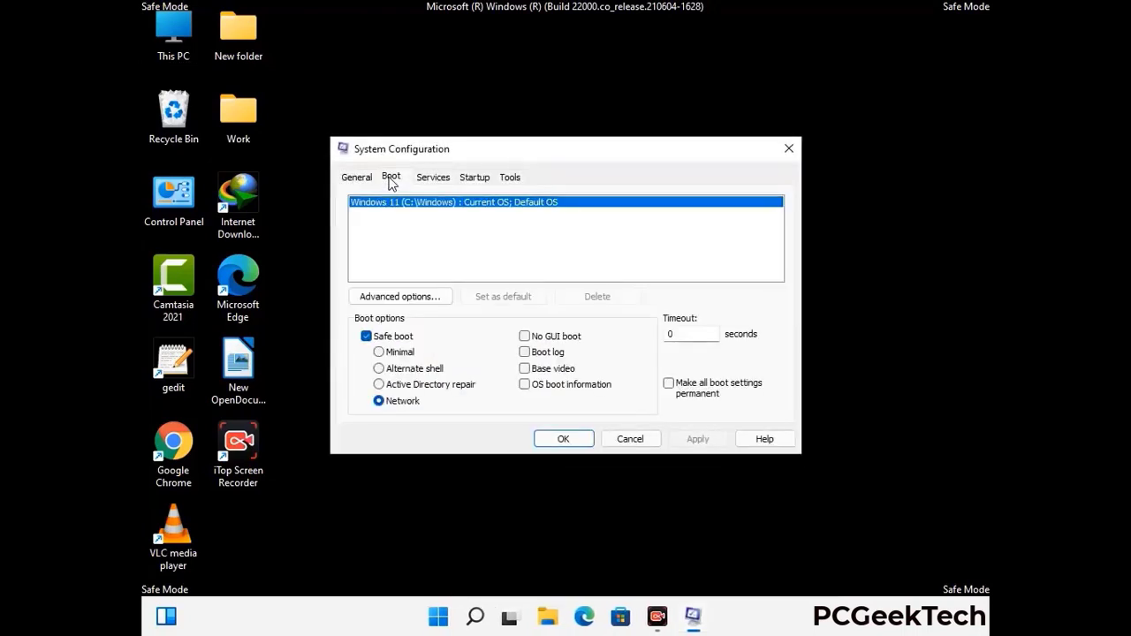
{"action": "left_click", "coordinate": [367, 339]}
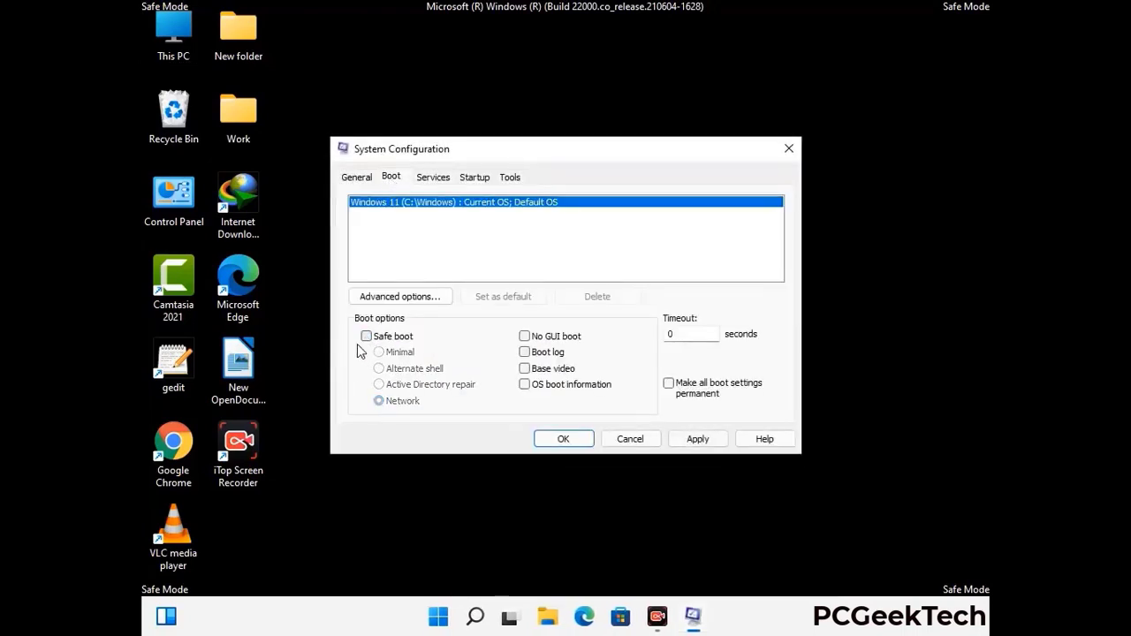